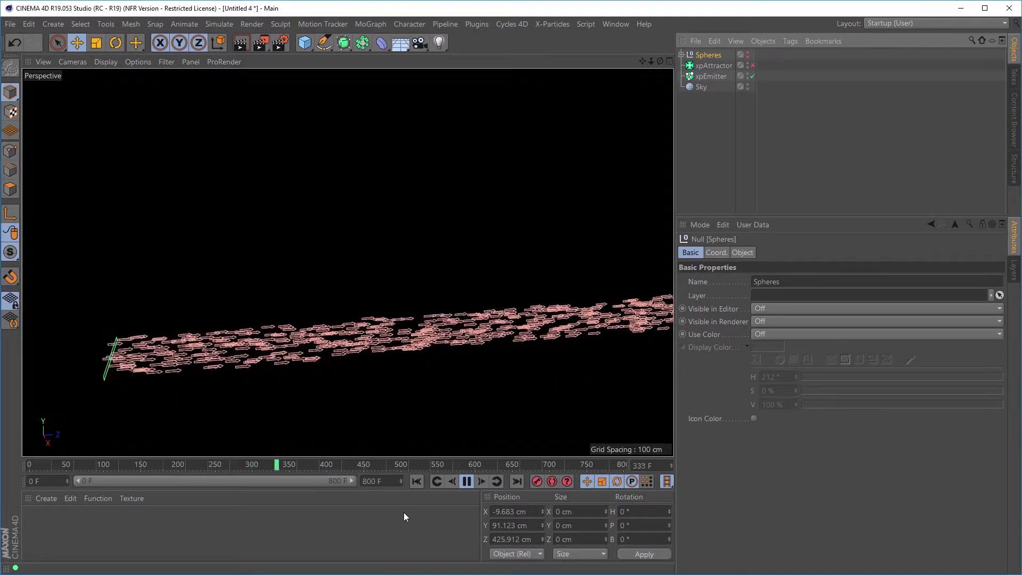
- Enable the xpAttractor and reposition it beside the particle stream to about X -37, Y 164, Z 443 cm
left_click(753, 65)
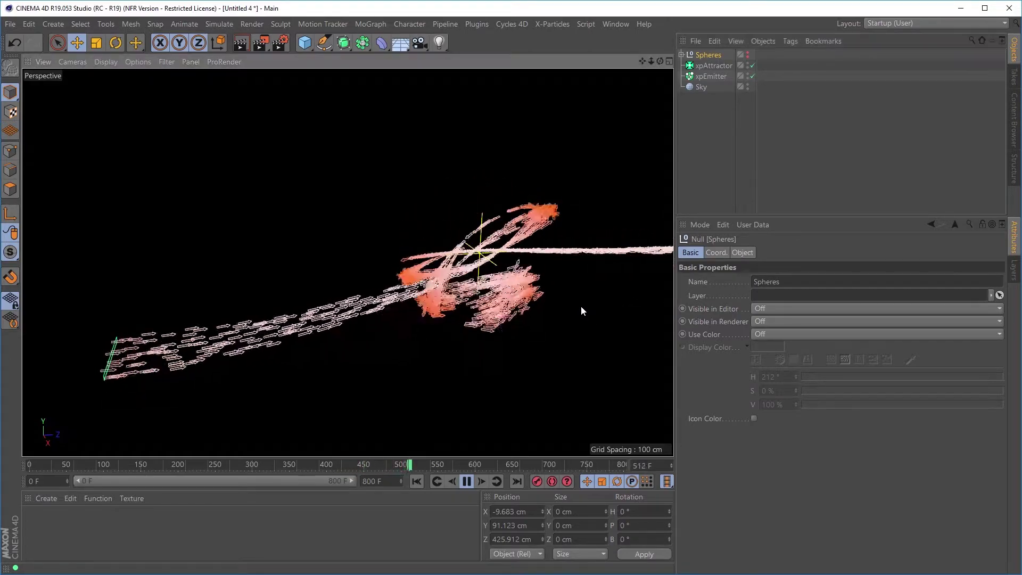
left_click(714, 65)
left_click_drag(654, 128, 216, 233)
left_click_drag(389, 317, 663, 321)
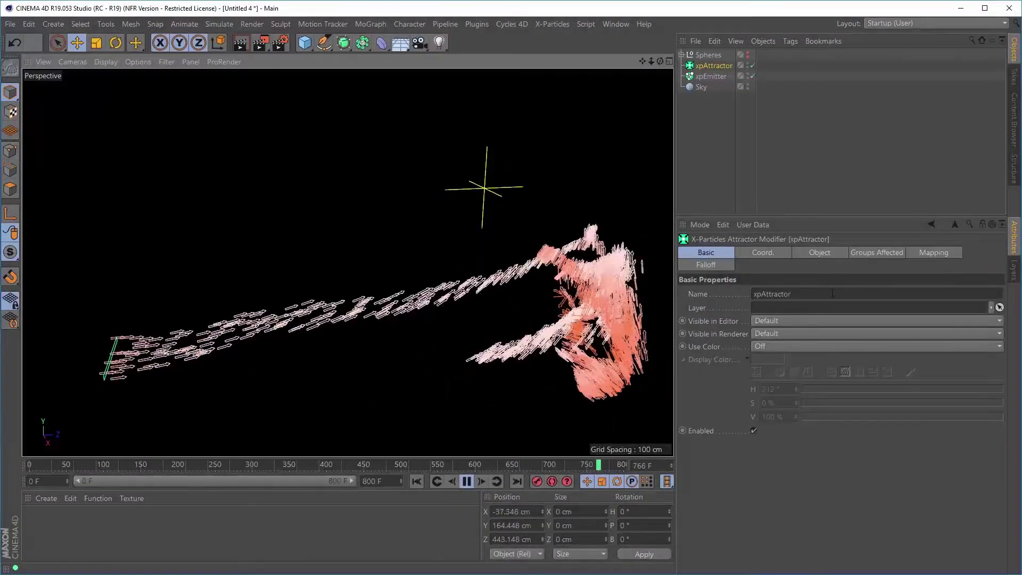
- Show the Spheres group in the viewport and add all four of its spheres to the xpAttractor's Attractors list
left_click(747, 55)
left_click_drag(534, 303, 511, 318, "alt")
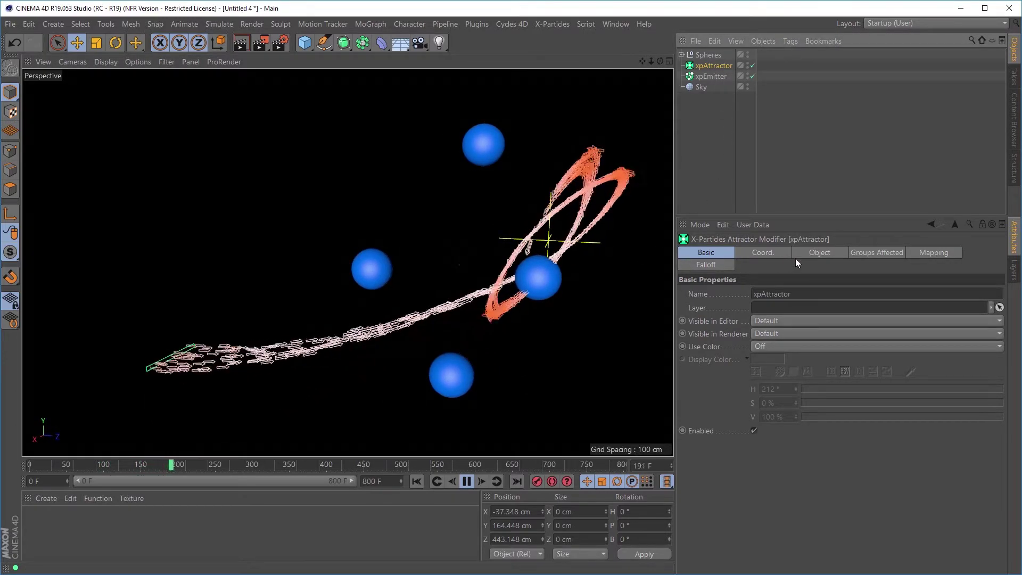
left_click(811, 255)
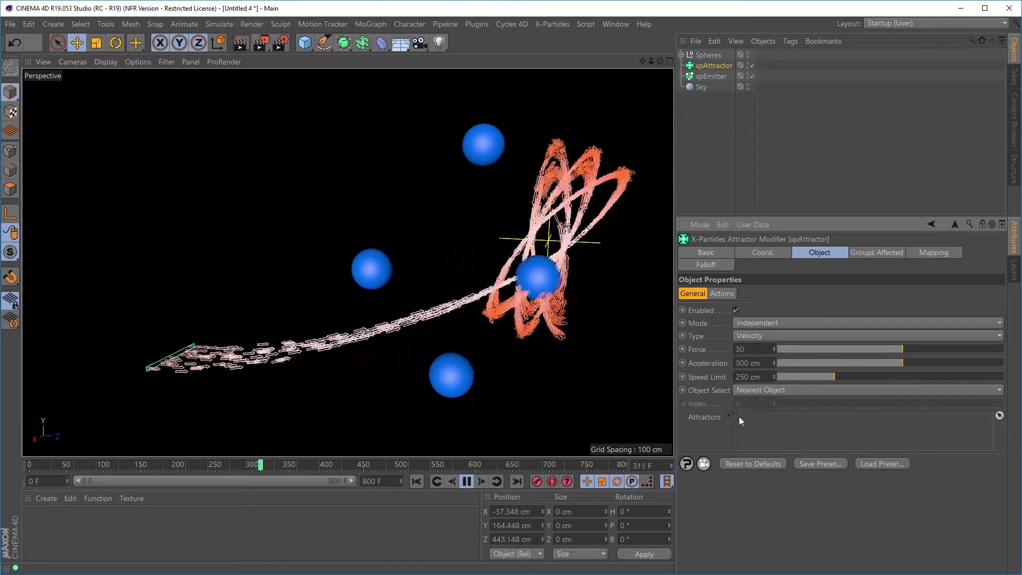
left_click(681, 54)
left_click(714, 97)
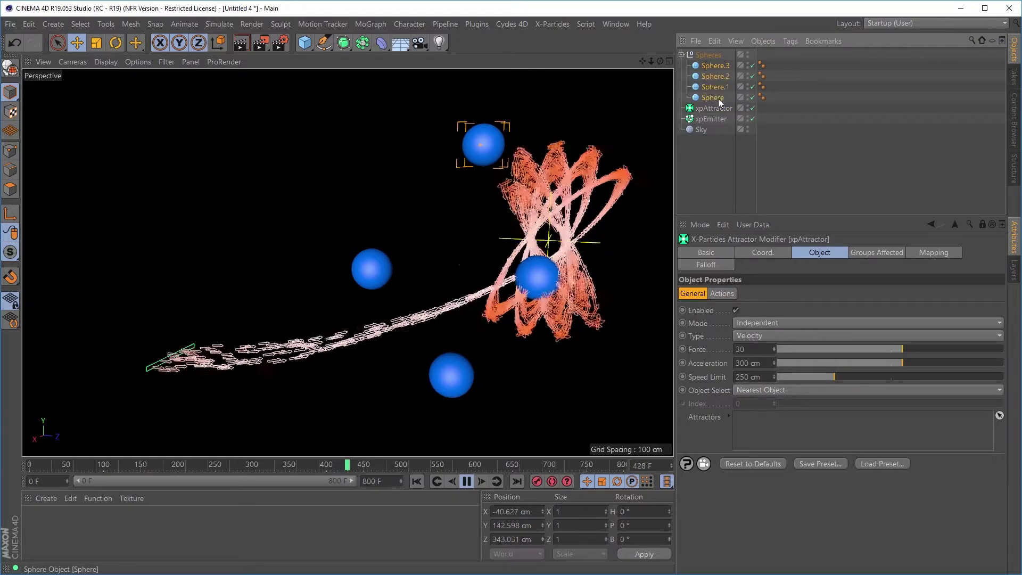
left_click_drag(756, 425, 757, 426)
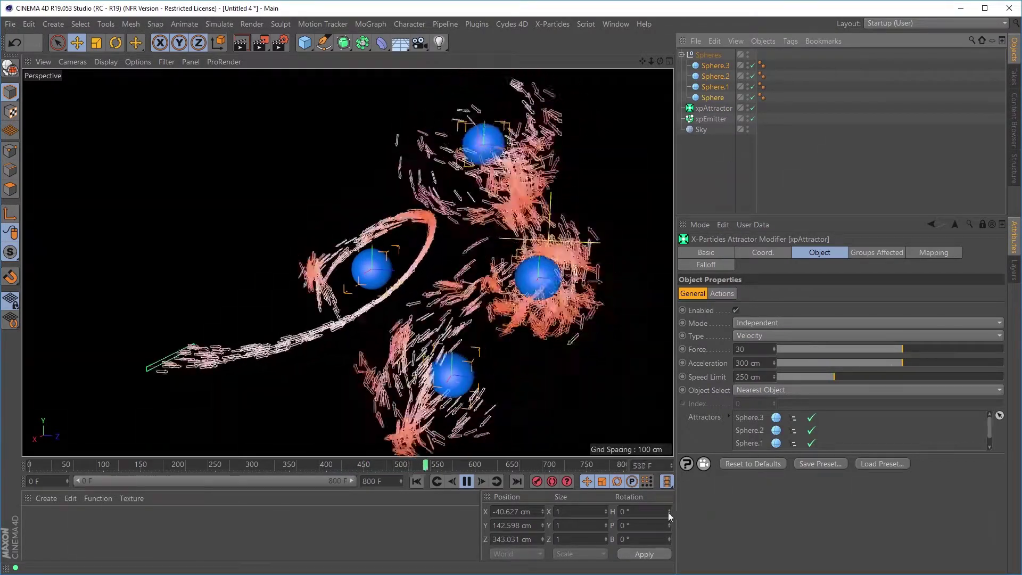
- Replay the simulation and move Sphere.3 closer to the particles, settling it at about X -48, Y 111, Z 12 cm
left_click(416, 481)
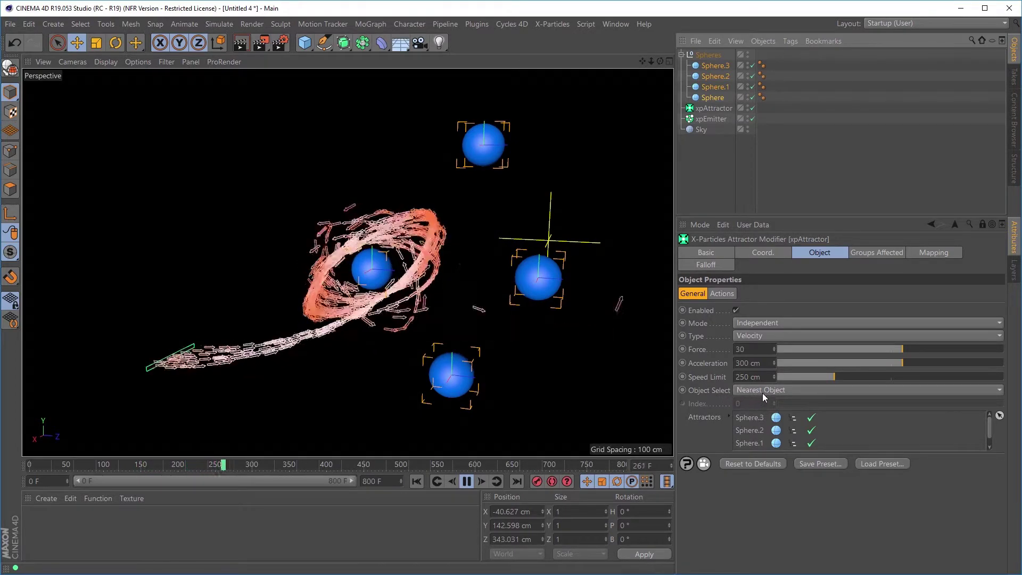
left_click(417, 482)
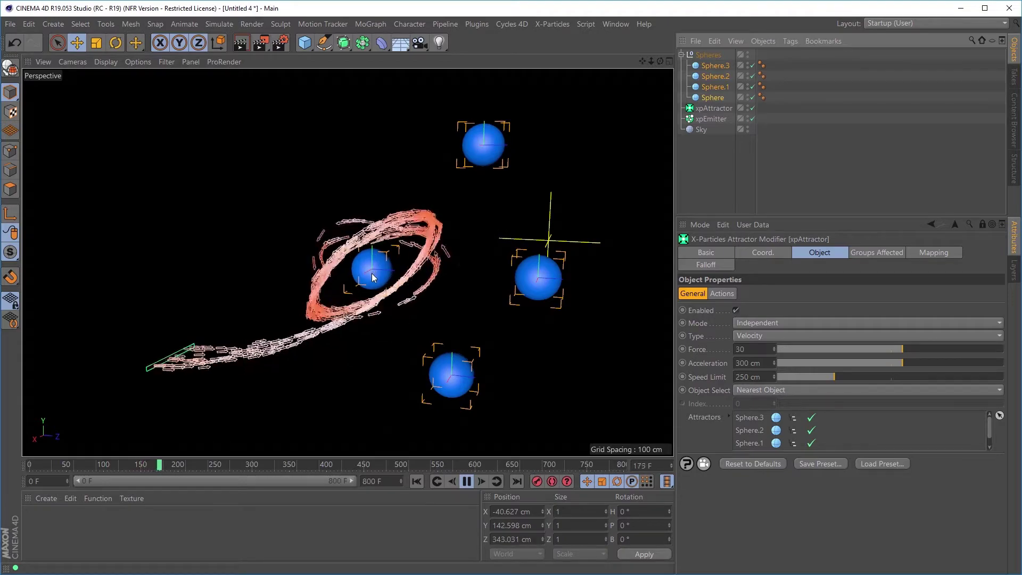
left_click(486, 157)
left_click_drag(500, 155, 507, 174)
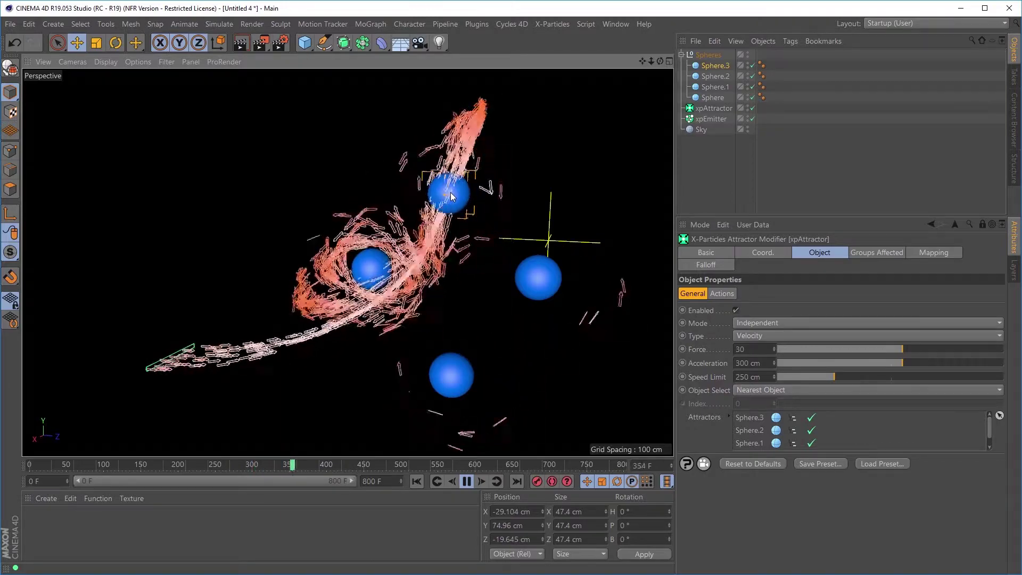
left_click_drag(510, 194, 514, 156)
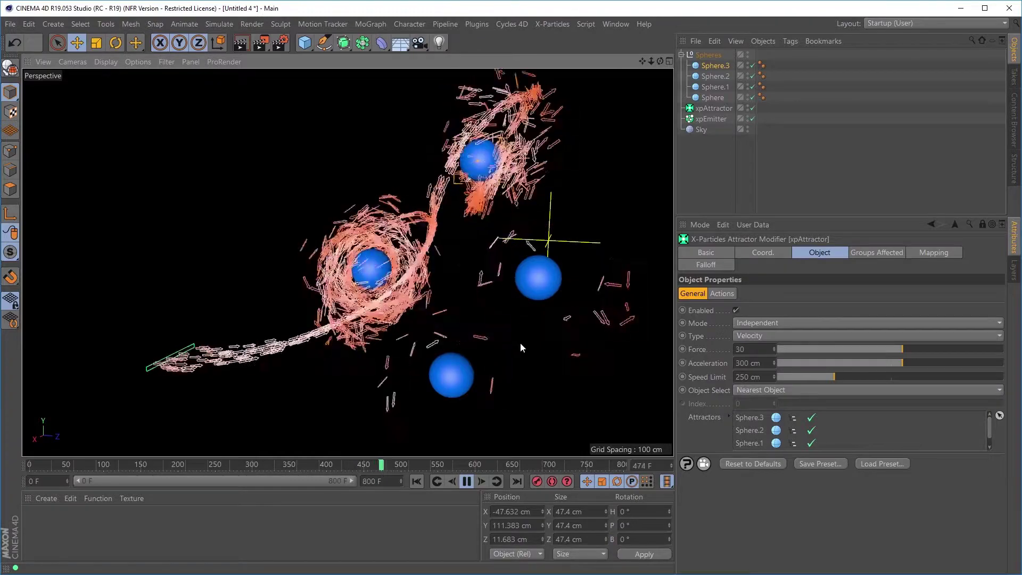
- Set the attractor's Object Select to Furthest Object, replay, and move the lowest sphere to about X 42, Y -122, Z 22 cm
left_click(796, 391)
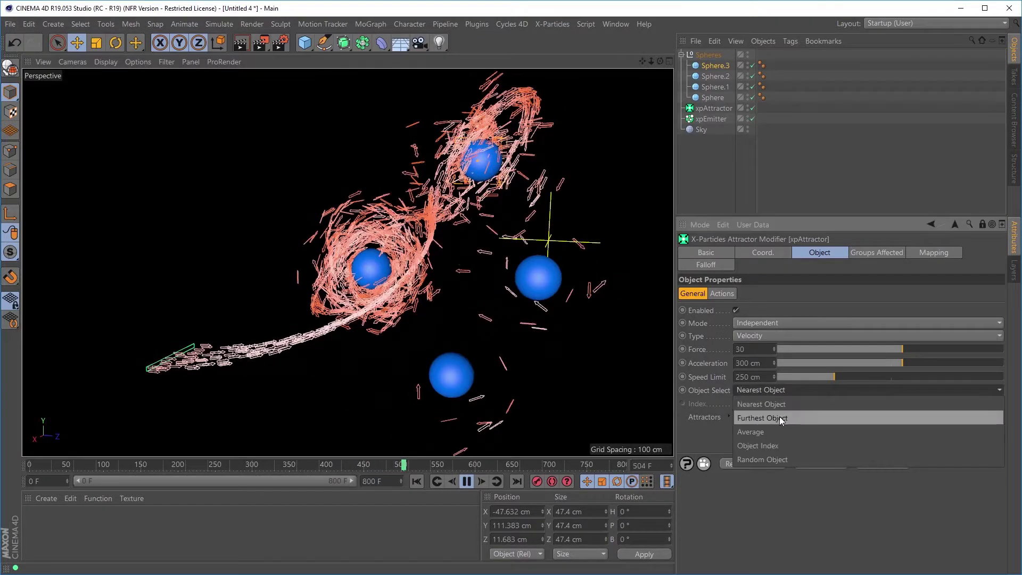
left_click(774, 418)
left_click(415, 482)
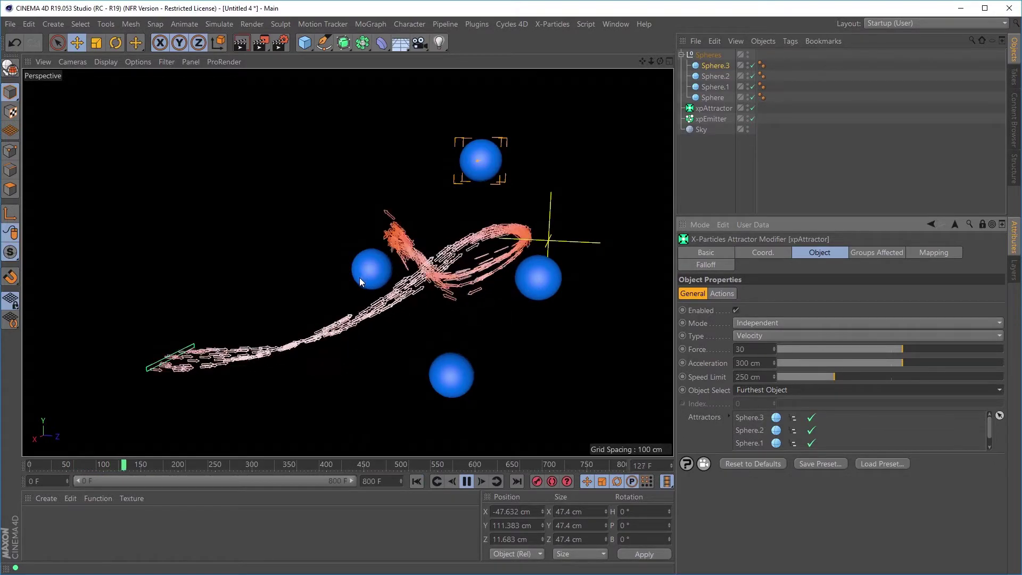
left_click(453, 375)
left_click_drag(526, 368, 546, 385)
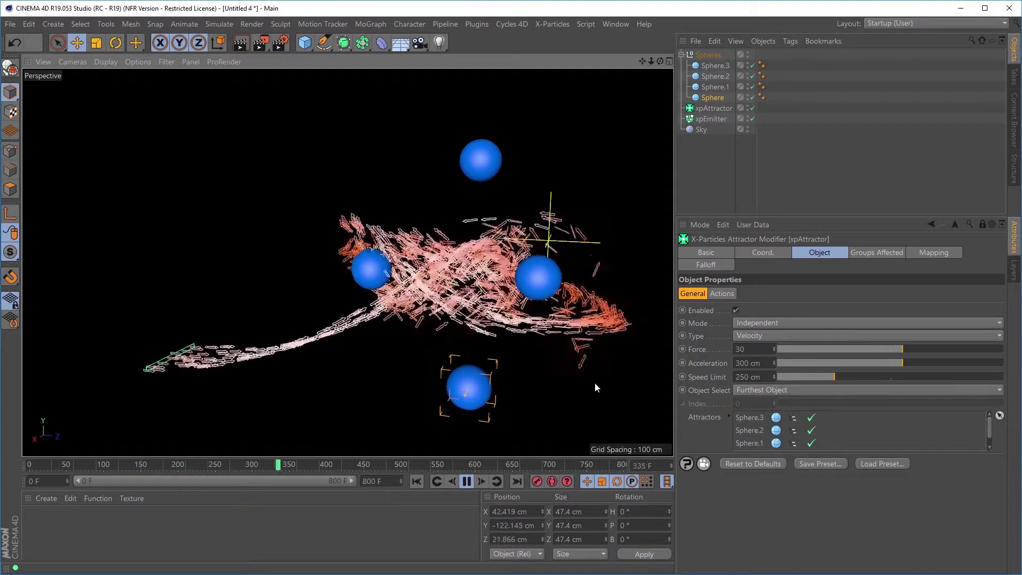
- Set the attractor's Object Select to Average and replay the simulation from the start
left_click(750, 389)
left_click(751, 432)
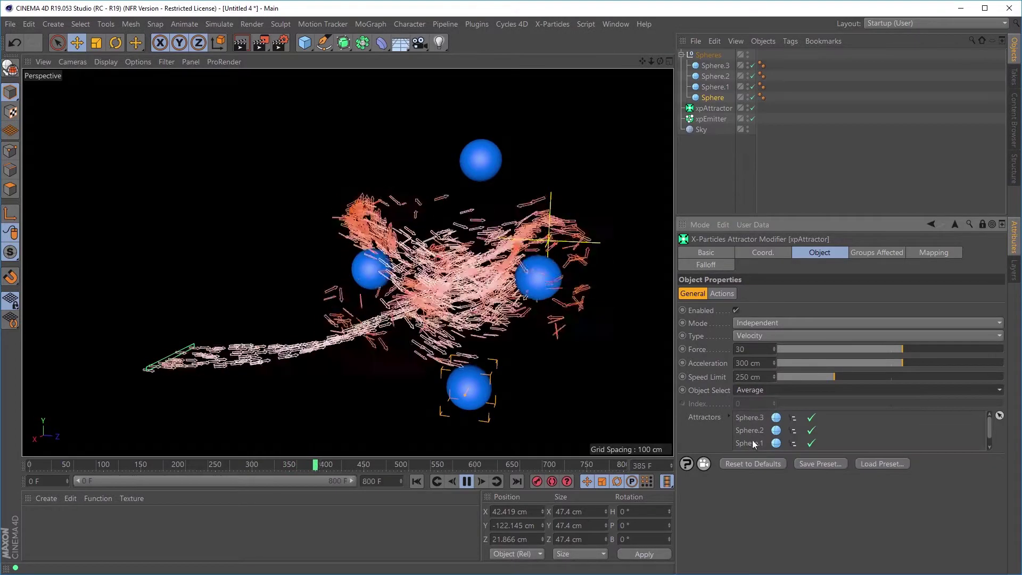
left_click(417, 482)
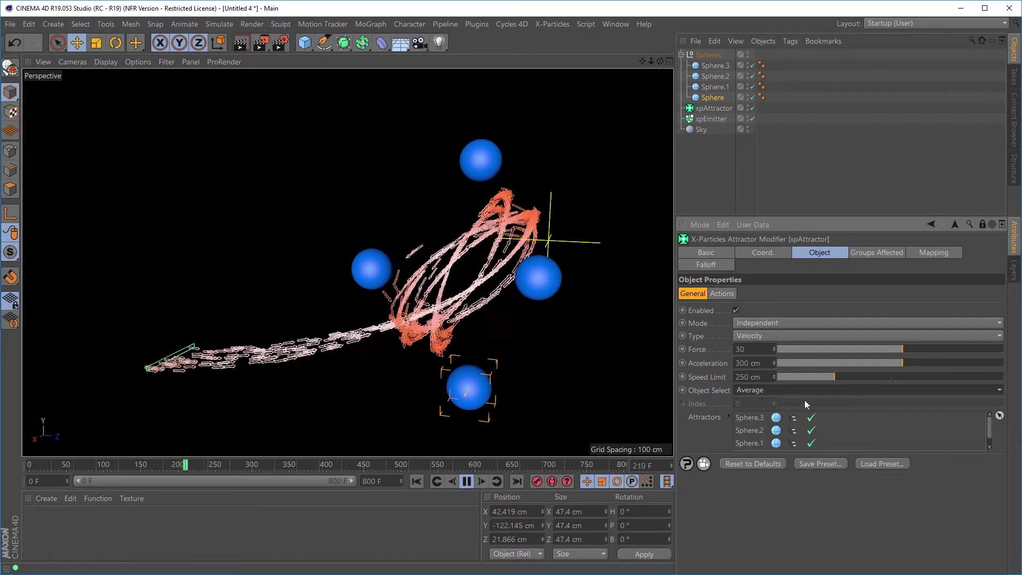
- Set the attractor's Object Select to Object Index and step the Index up to 3
left_click(770, 390)
left_click(771, 445)
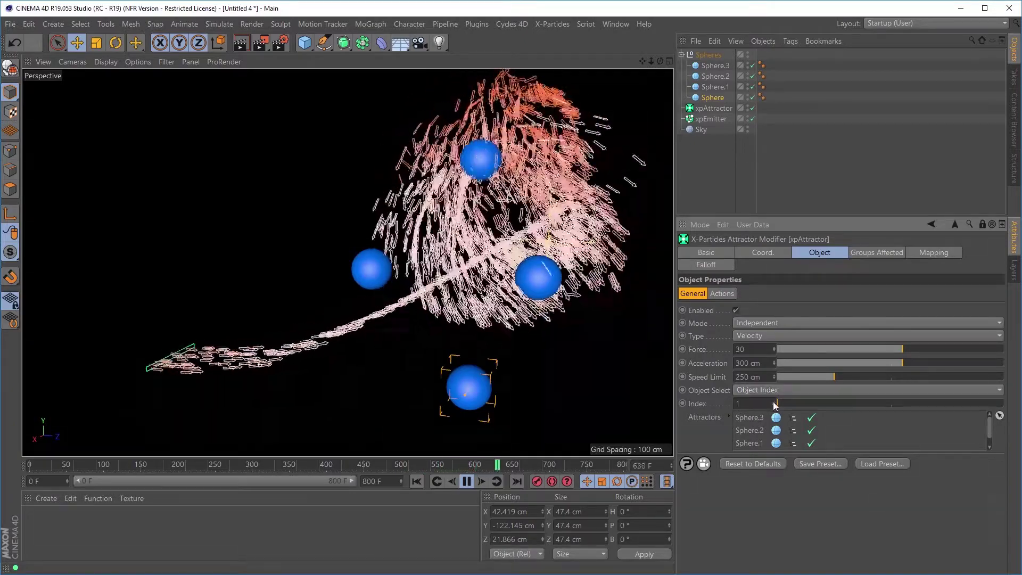
left_click(775, 403)
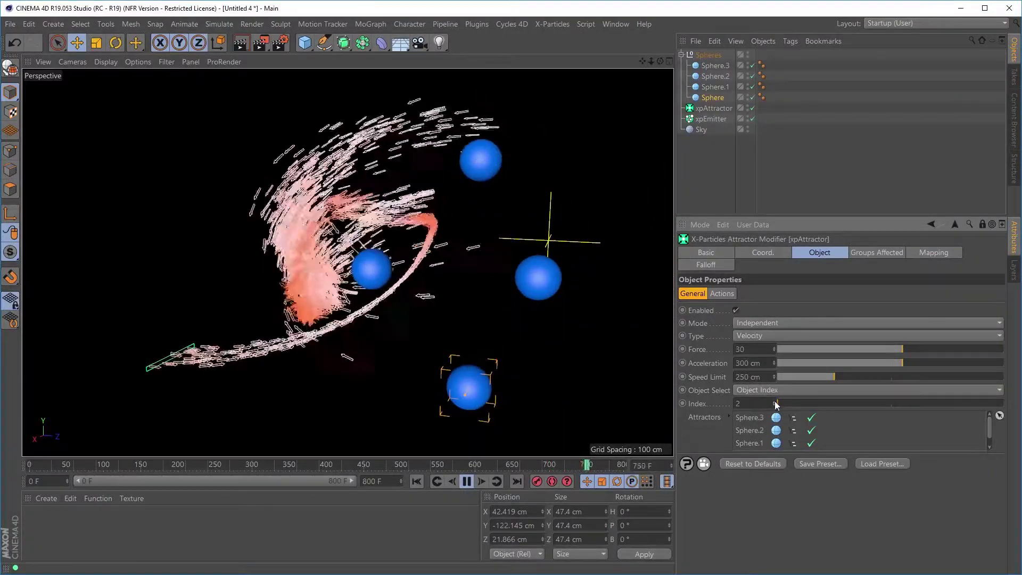
left_click(775, 403)
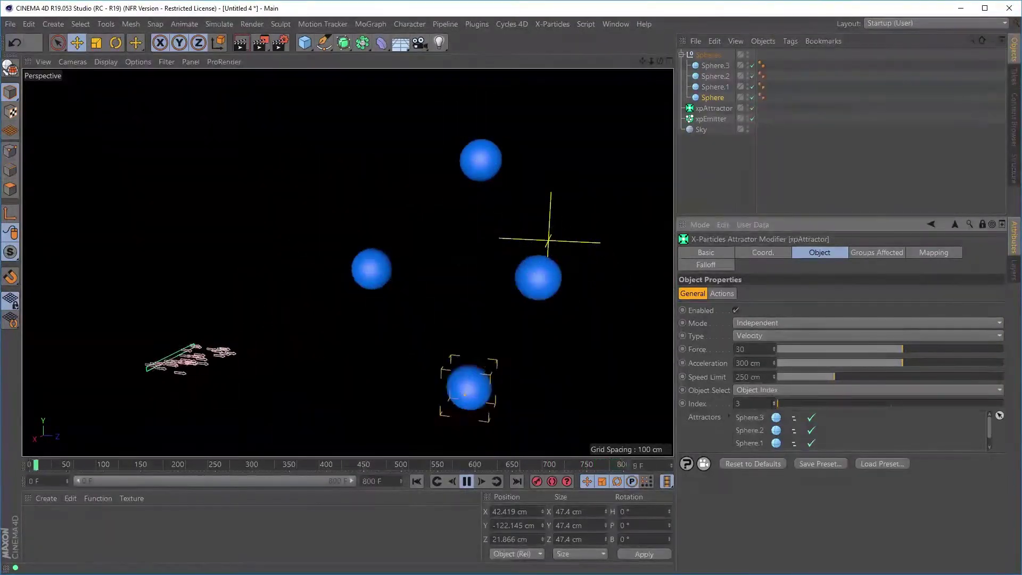
- Set the attractor's Object Select to Random Object and view the particles around the spheres from another angle
left_click(778, 390)
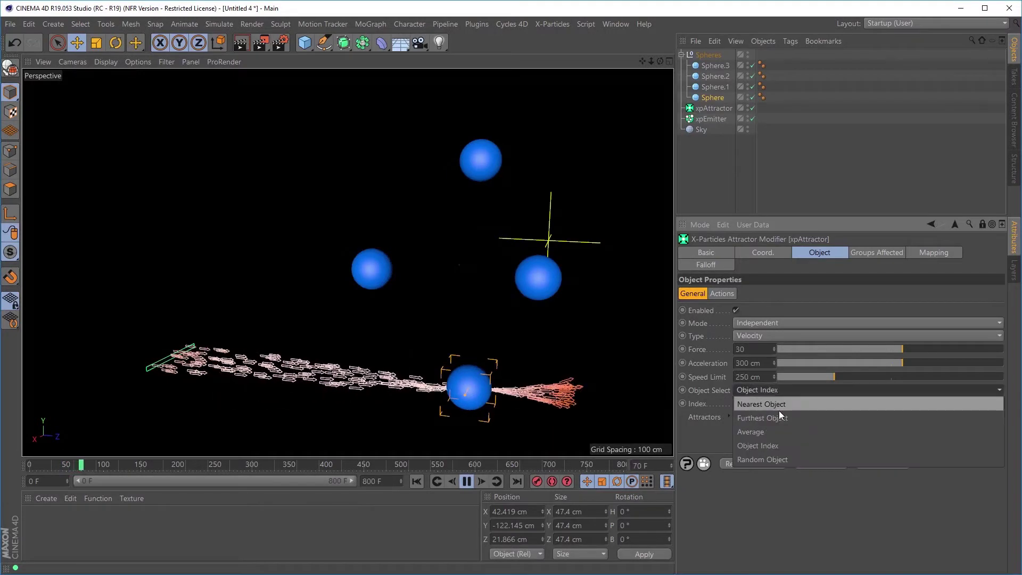
left_click(765, 459)
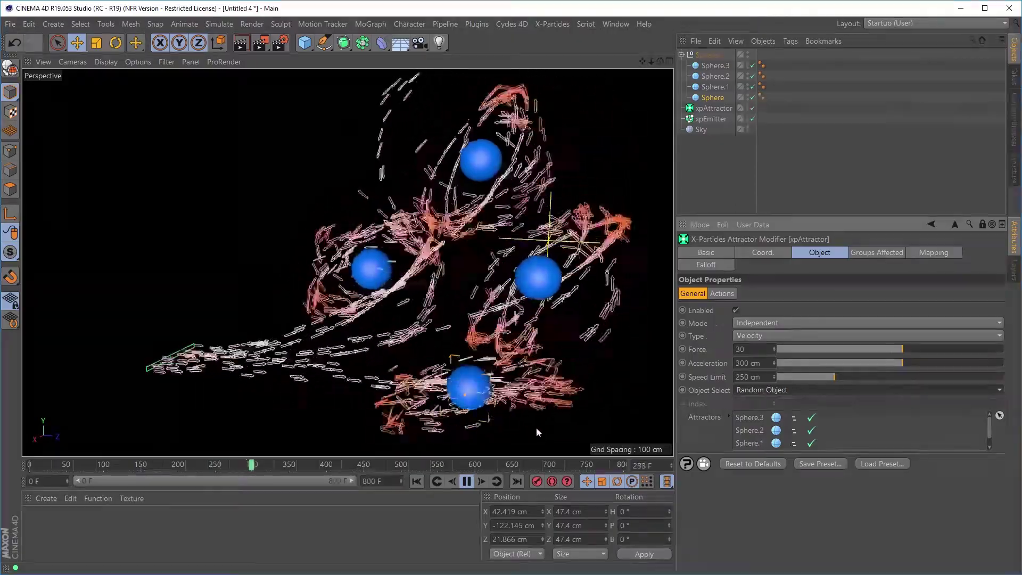
left_click_drag(488, 302, 535, 298, "alt")
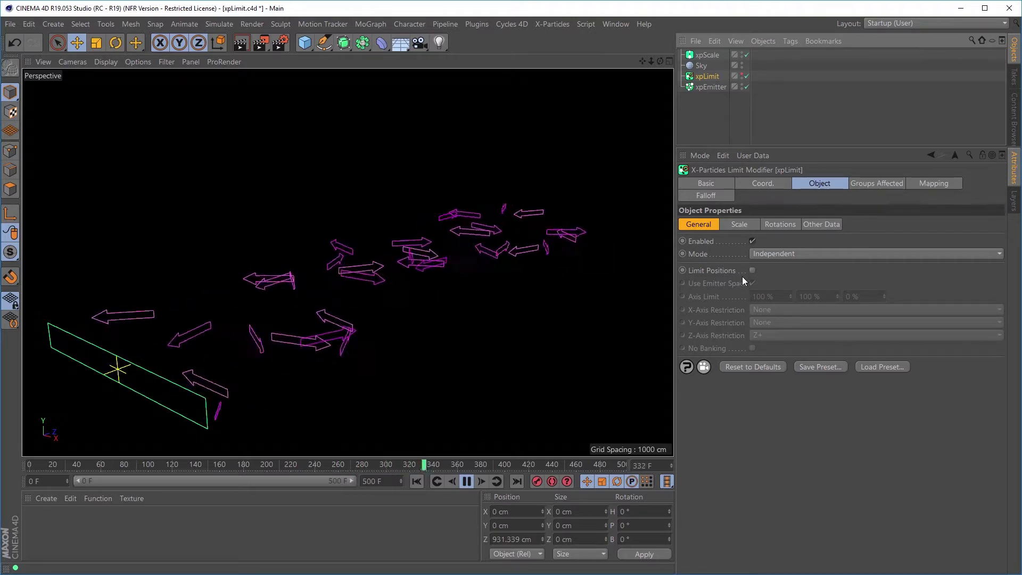
- Review the xpLimit modifier's scale and rotation settings, enable Limit Other Data and view the parameters it can limit
left_click(740, 225)
left_click(778, 224)
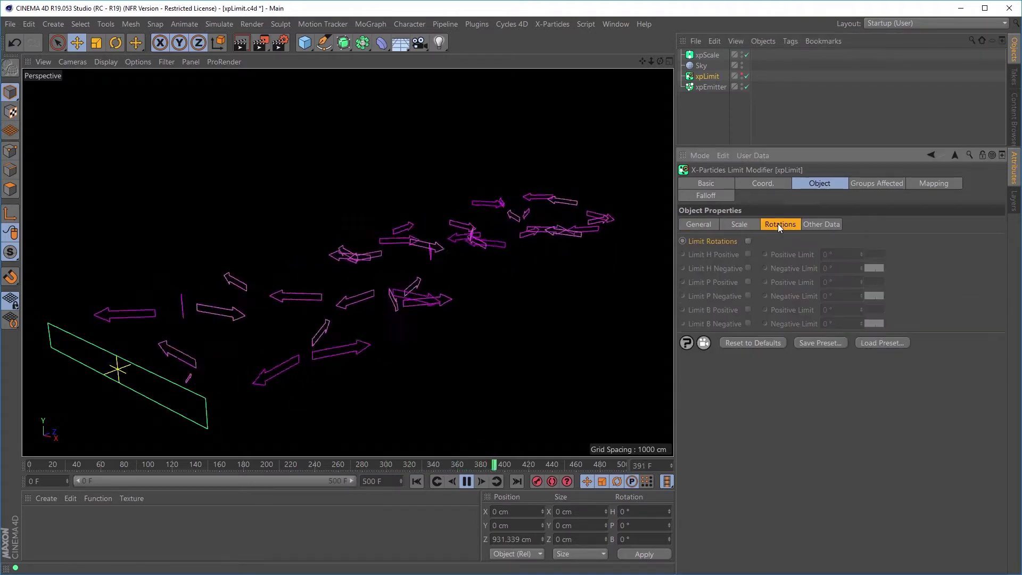
left_click(820, 225)
left_click(755, 242)
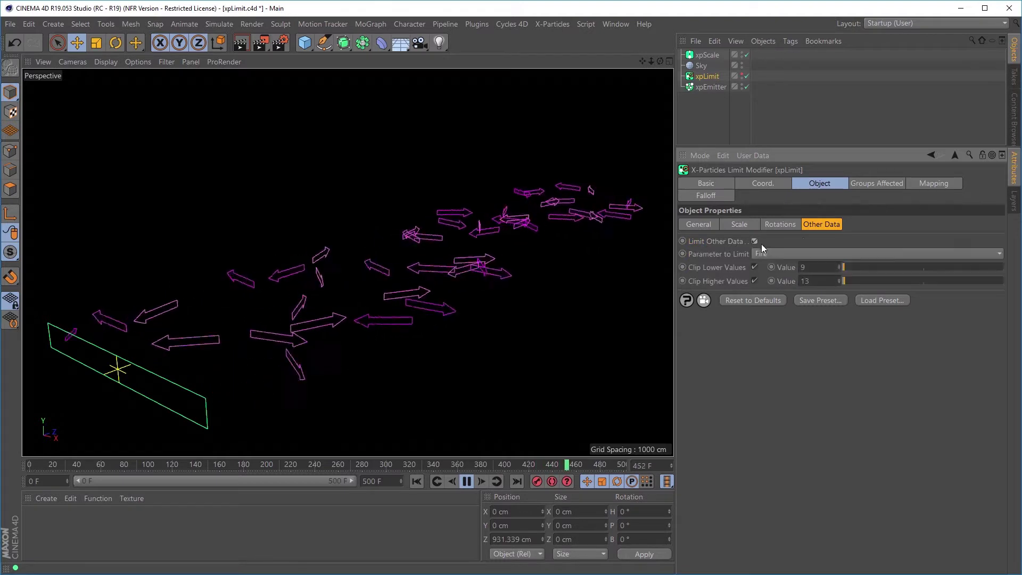
left_click(769, 255)
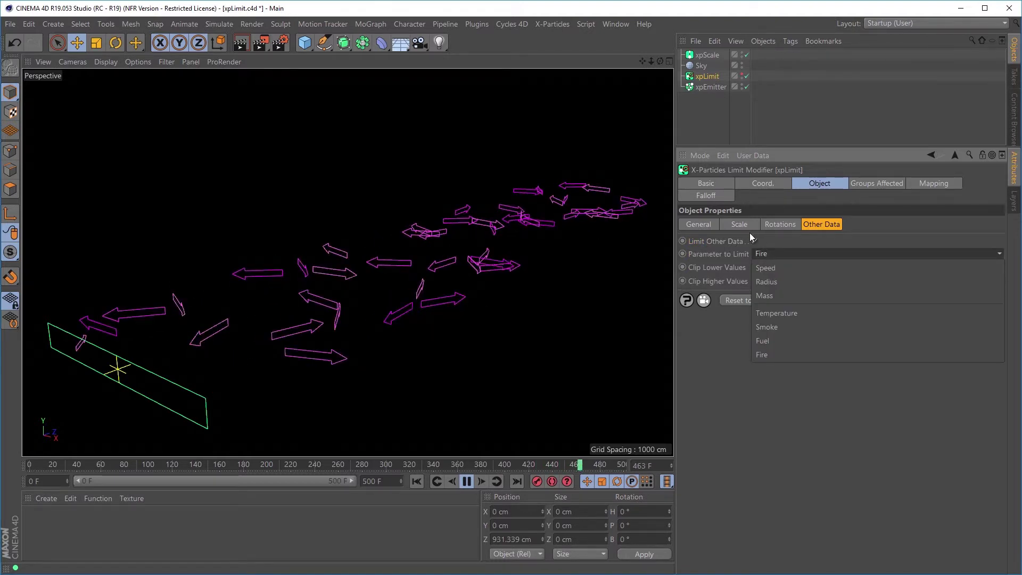
left_click(756, 240)
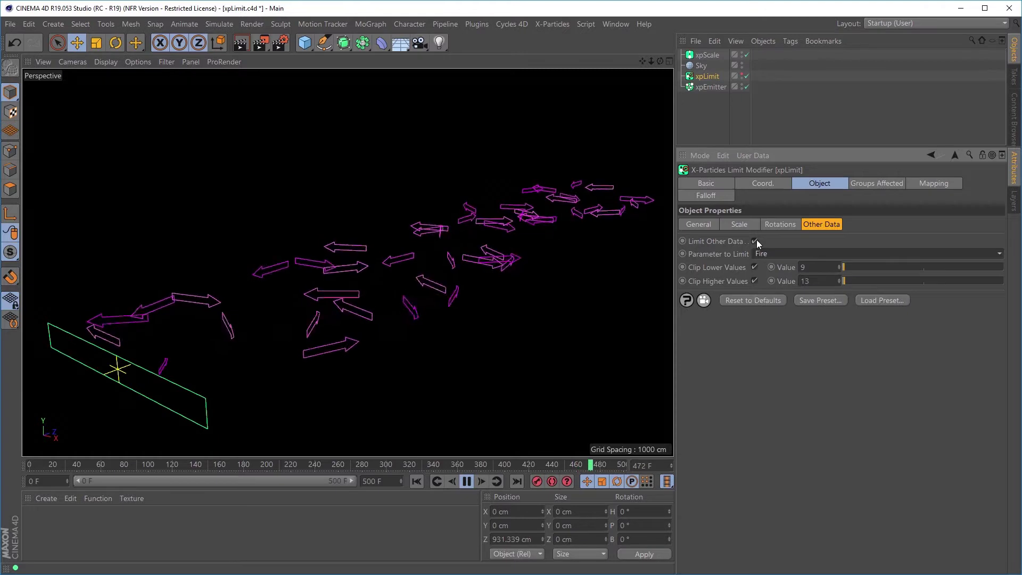
- Check the xpEmitter's spin data, and enable Limit Rotations with Limit H Positive on the xpLimit modifier
left_click(713, 88)
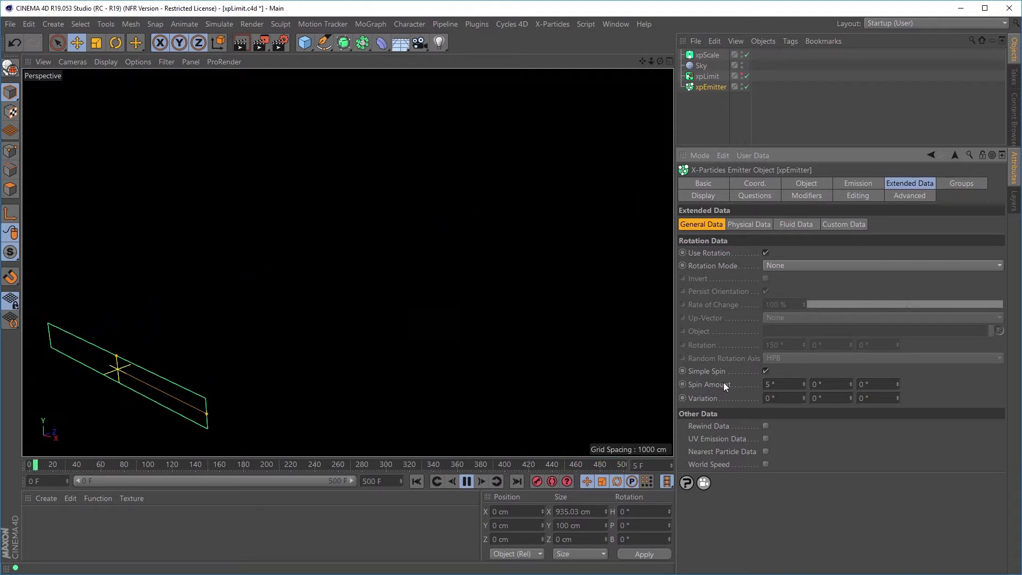
left_click(705, 78)
left_click(775, 225)
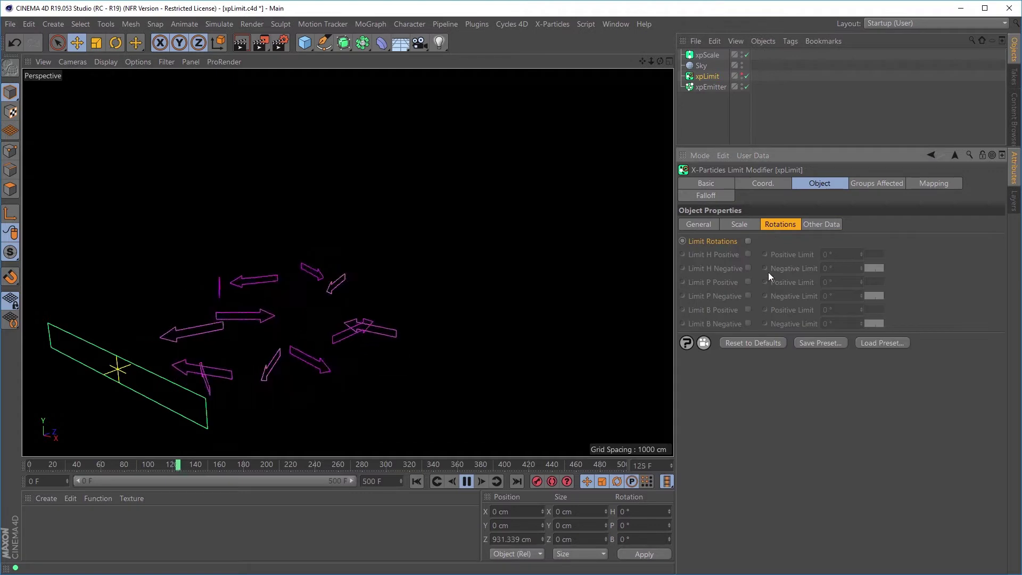
left_click(749, 241)
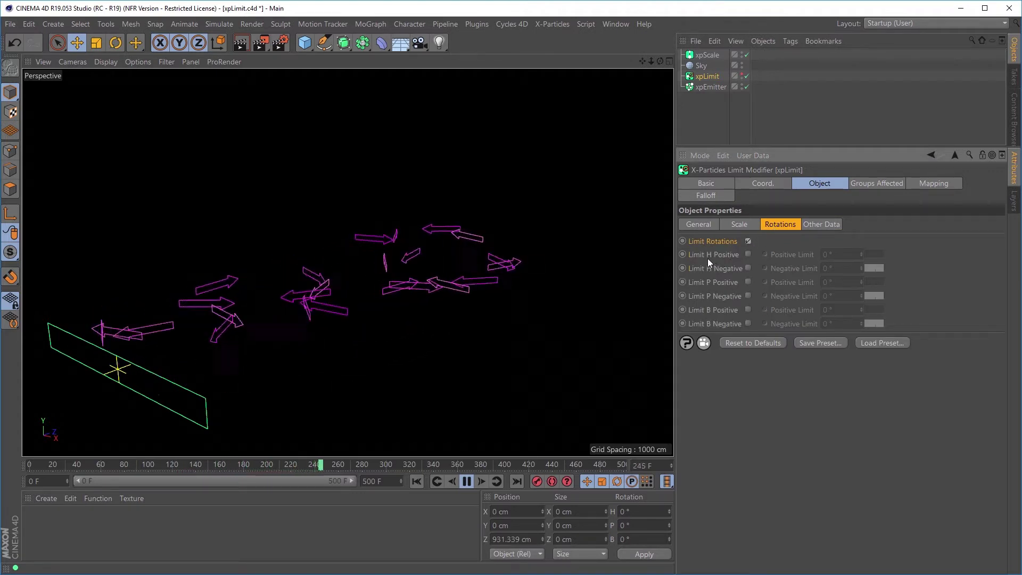
left_click(748, 255)
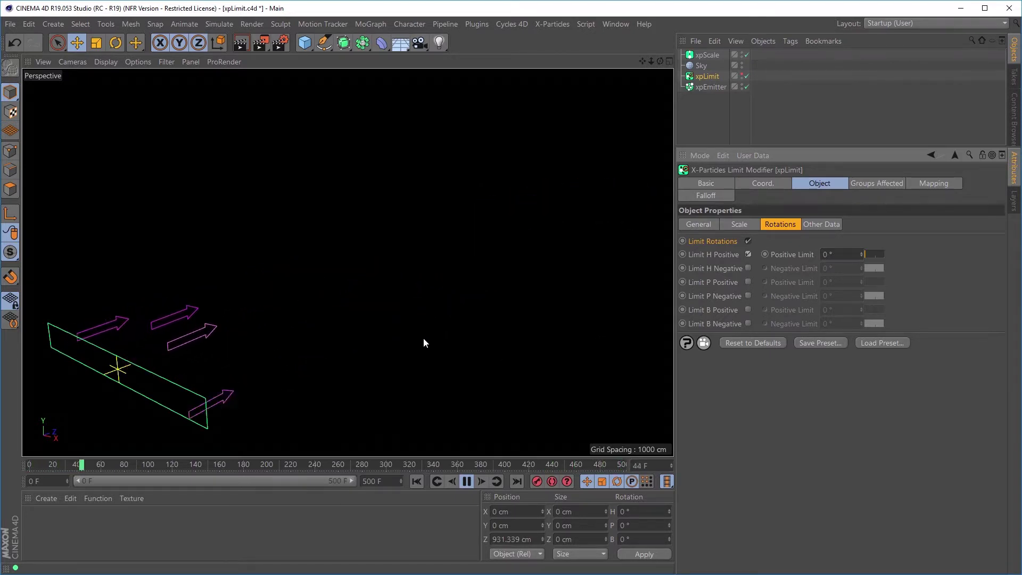
- Test the H rotation's Positive Limit at 90° and at 360°, replaying the simulation for each value
left_click(837, 254)
type("90")
left_click(417, 481)
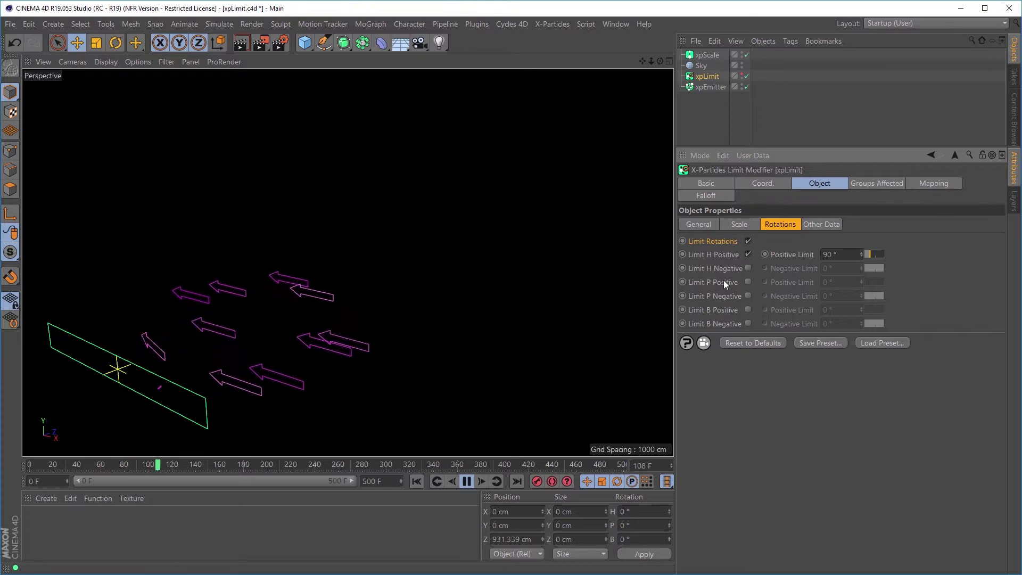
type("360")
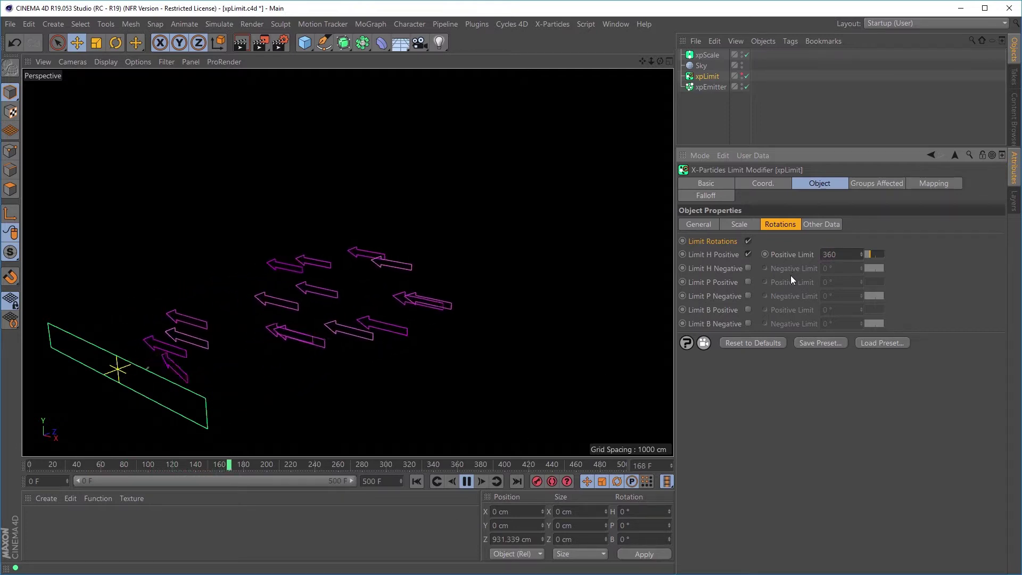
left_click(416, 481)
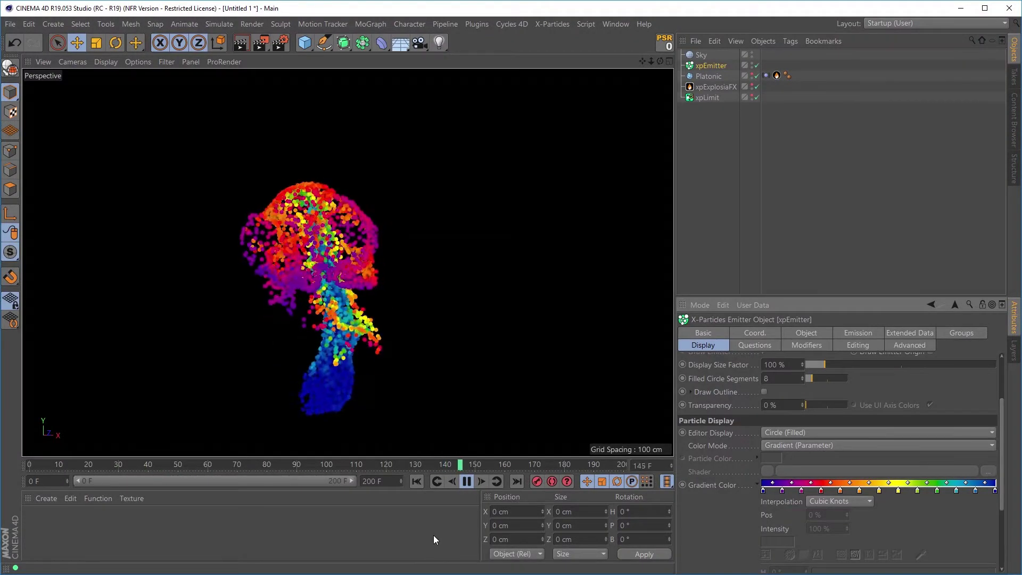
- Show xpExplosiaFX in the viewport, hide it again, and inspect the xpEmitter's Gradient Parameter display settings
left_click(751, 84)
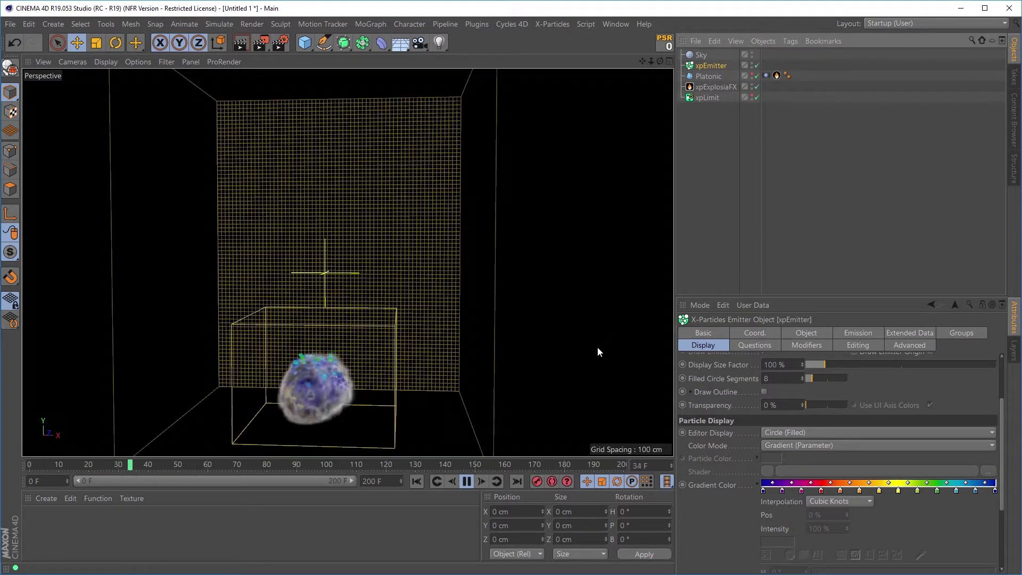
left_click(752, 85)
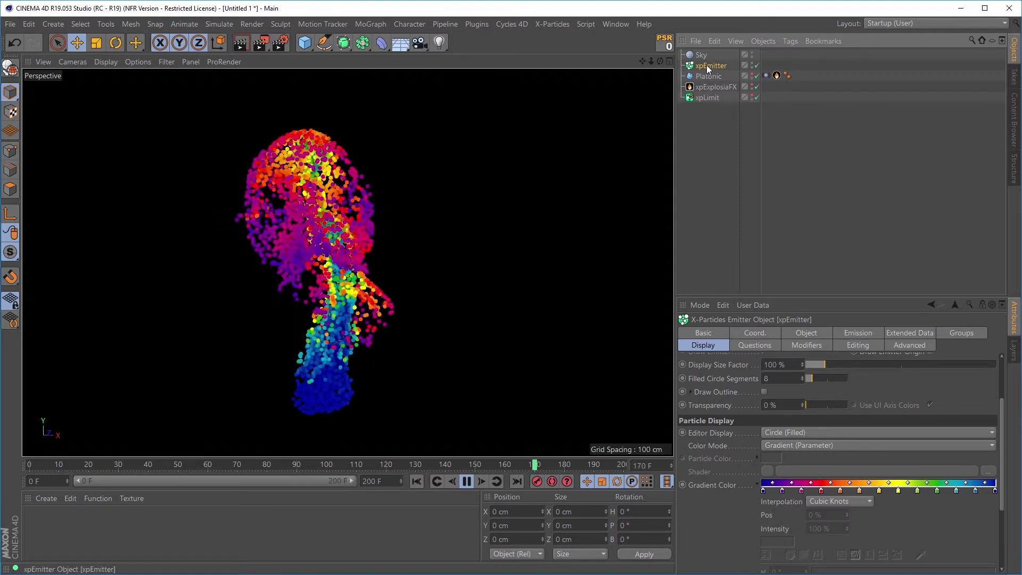
left_click_drag(1003, 433, 1003, 472)
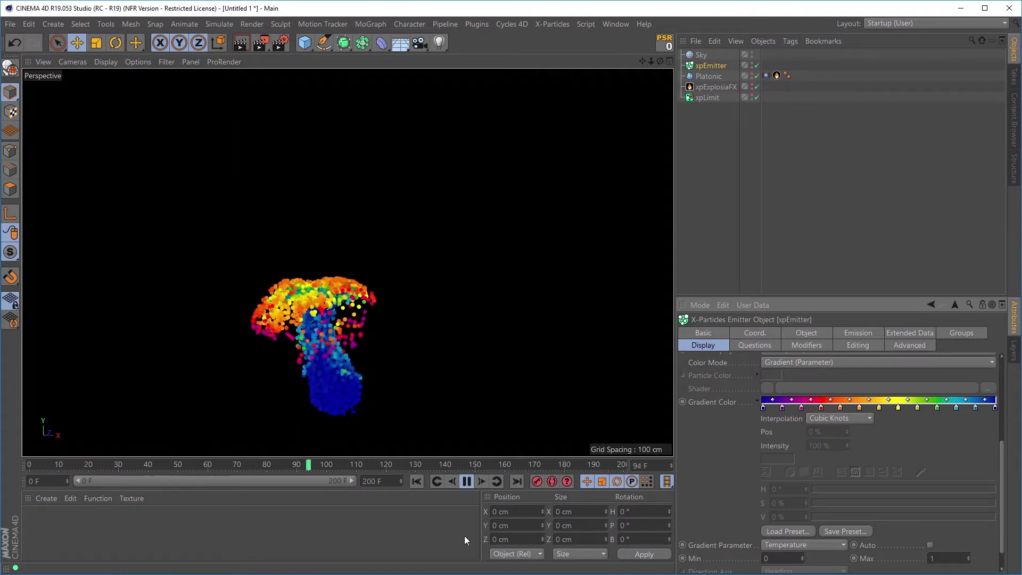
- Stop playback and limit Temperature in the xpLimit modifier's other data, with Clip Lower Values and Clip Higher Values enabled
left_click(467, 481)
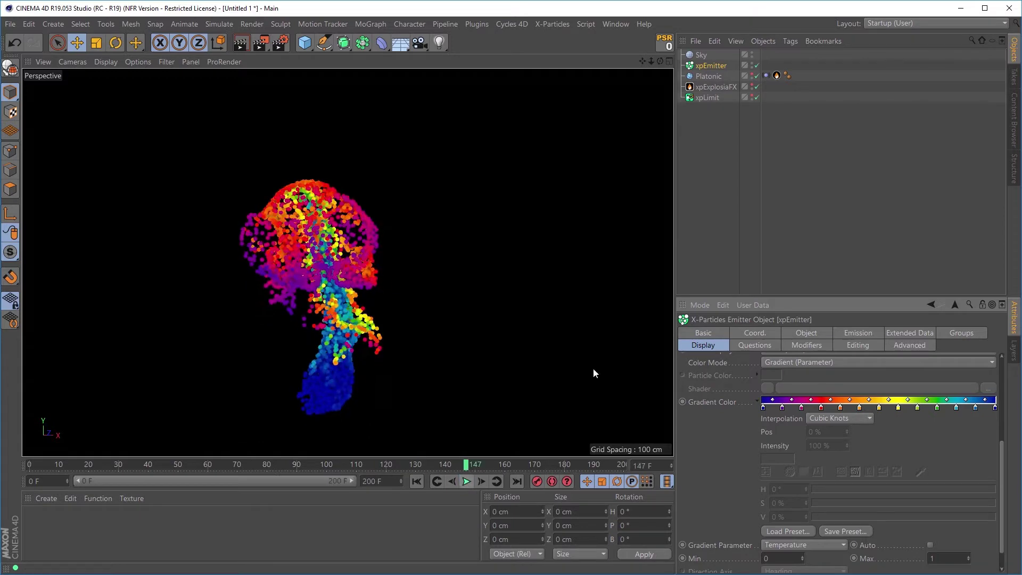
left_click(708, 98)
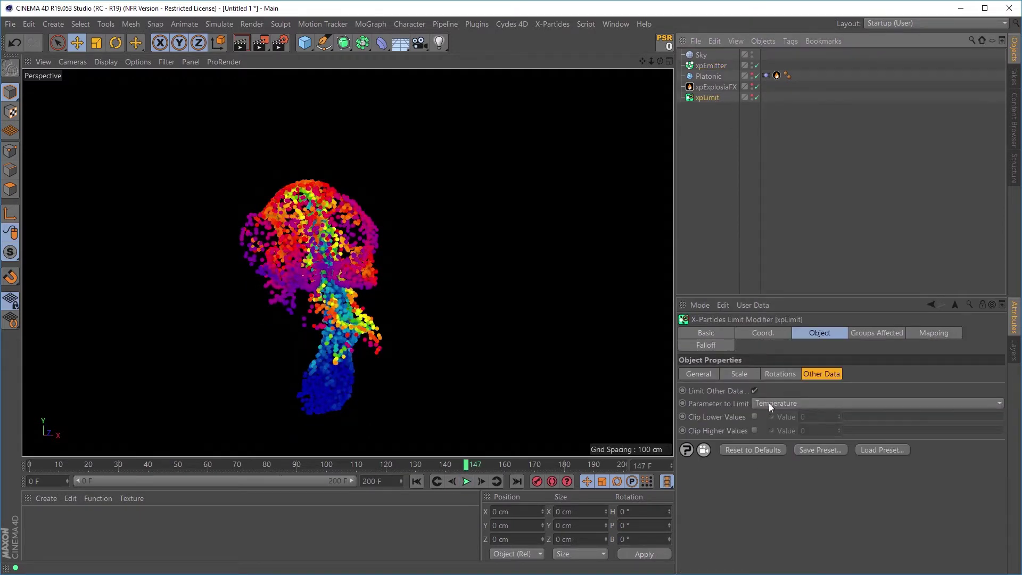
left_click(814, 373)
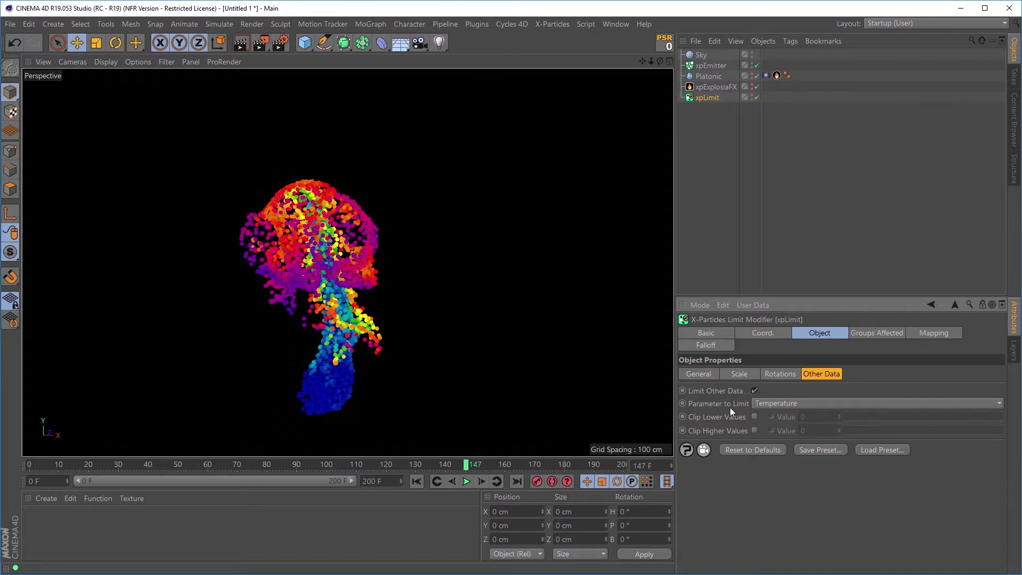
left_click(767, 406)
left_click(787, 517)
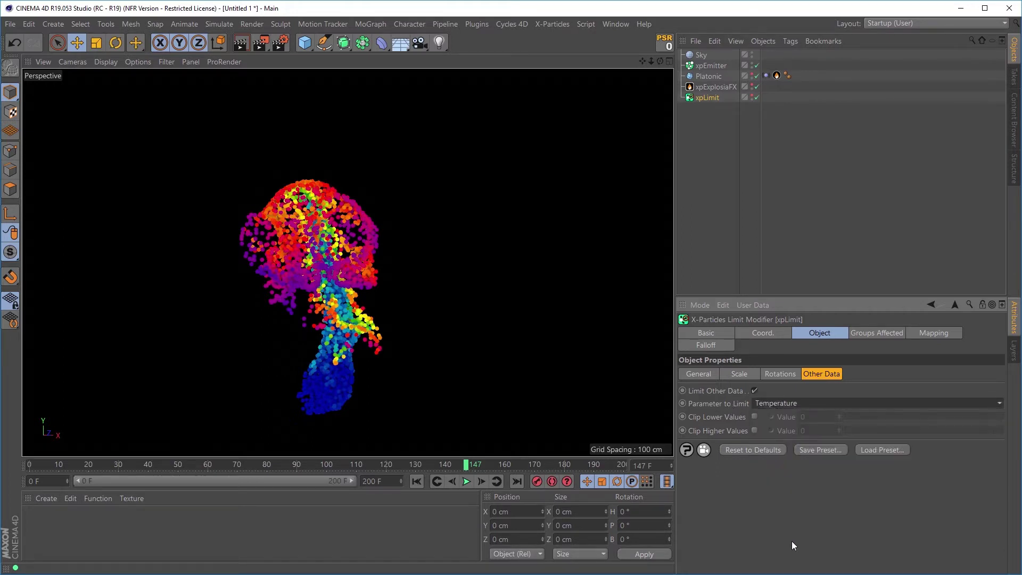
left_click(754, 416)
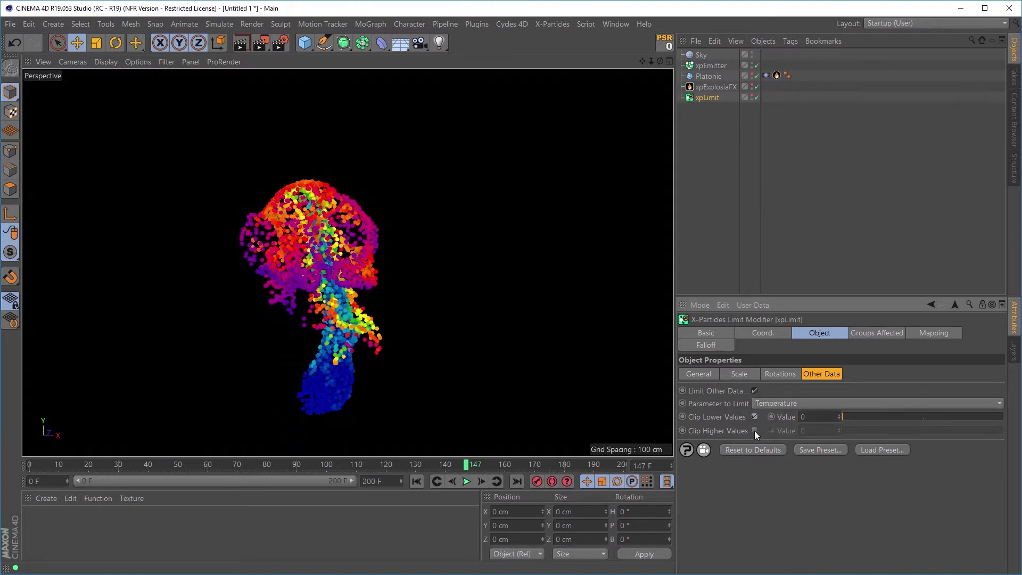
left_click(754, 431)
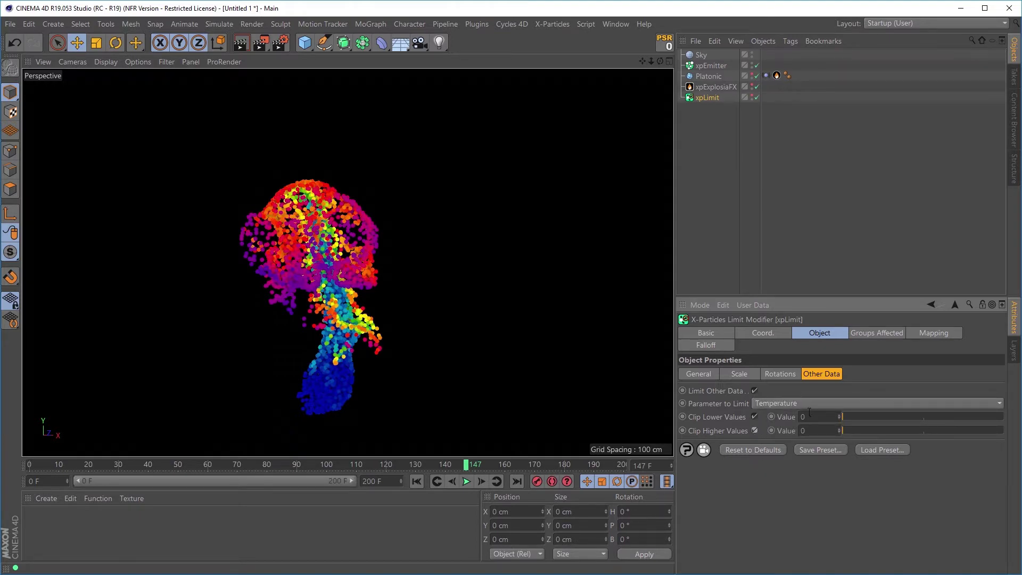
- Replay the simulation with both temperature clip values at 0 and at 0.5, comparing the particles with the xpEmitter's color gradient
left_click(416, 481)
left_click(467, 481)
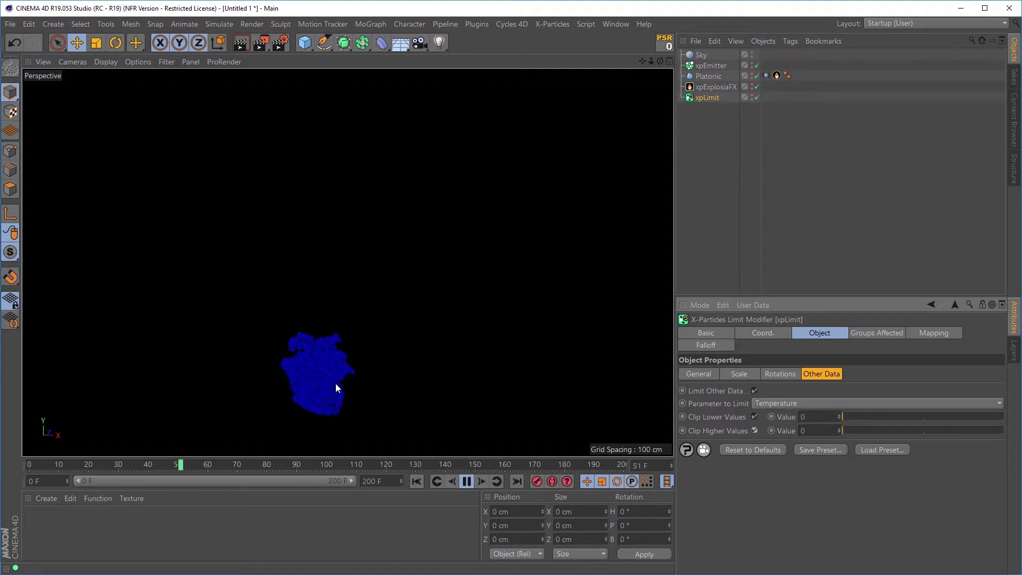
left_click(709, 66)
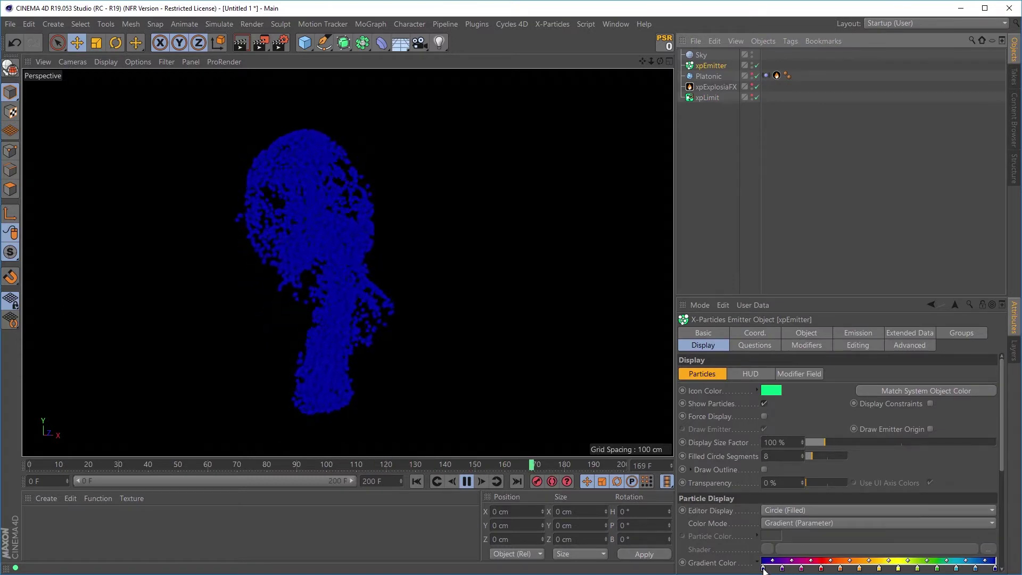
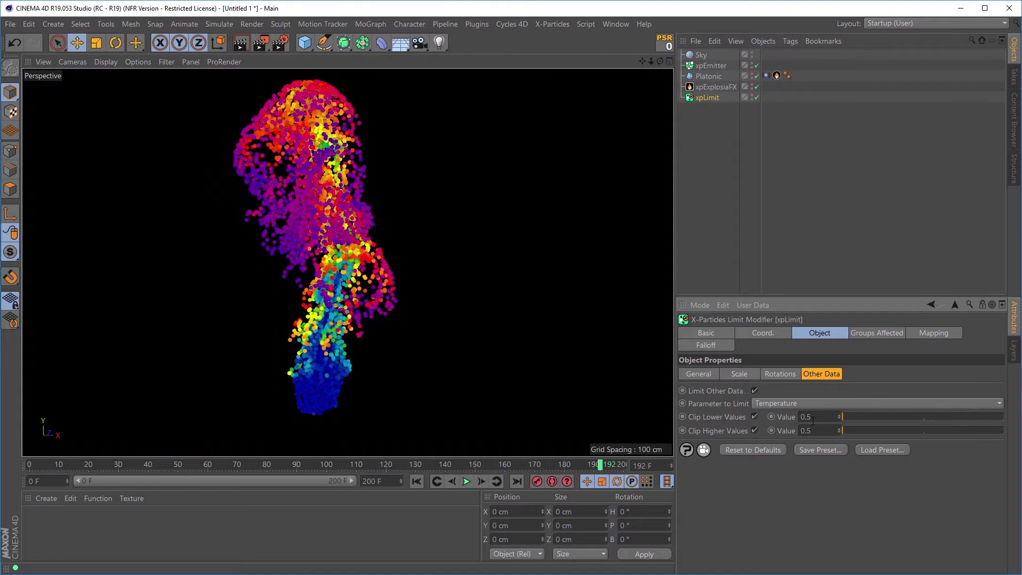
left_click(711, 66)
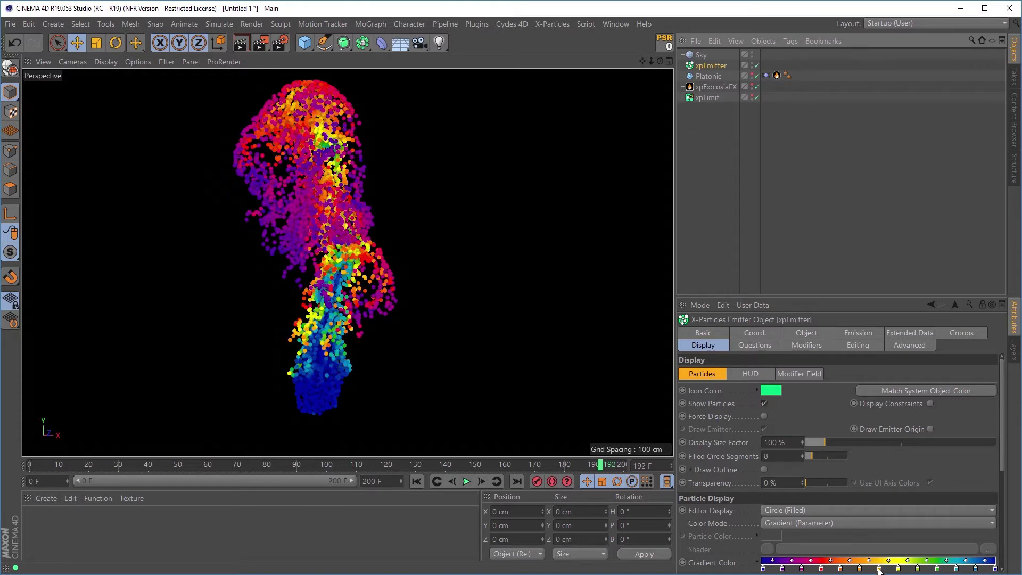
left_click(418, 482)
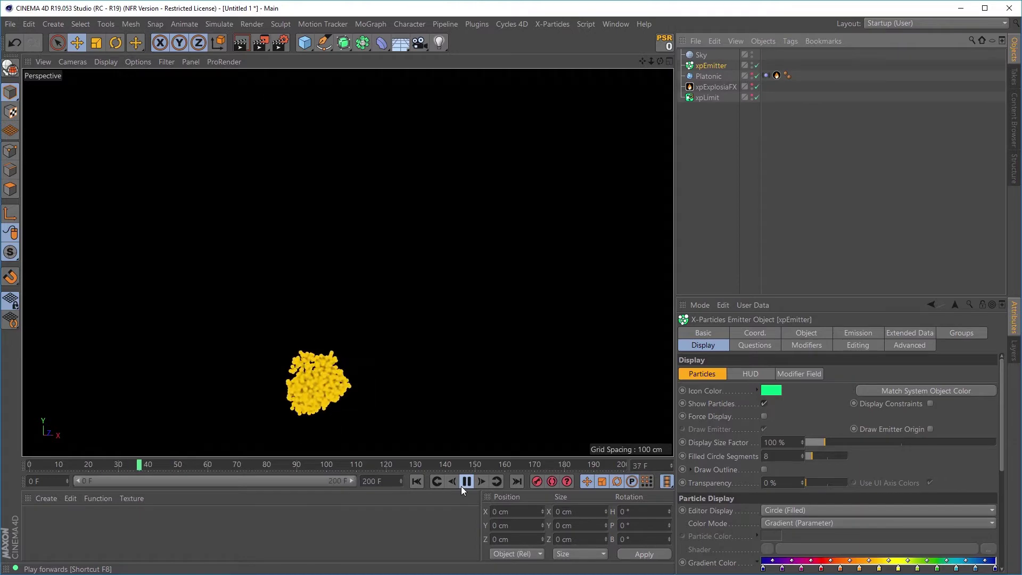
- Set xpLimit's Clip Lower Values to 0.2 and Clip Higher Values to 0.8, and compare the particles with the xpEmitter's color gradient
left_click(710, 98)
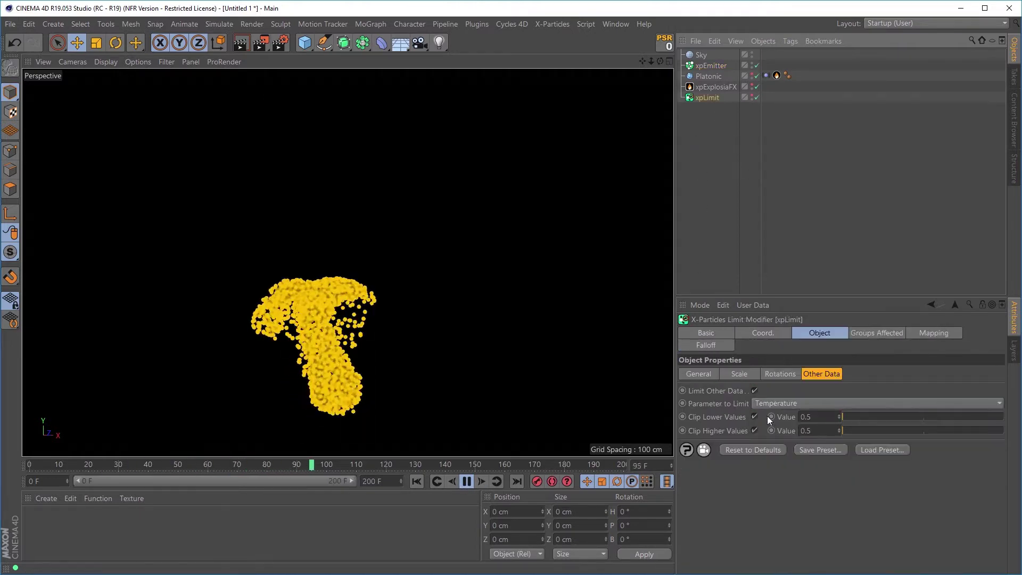
double_click(805, 417)
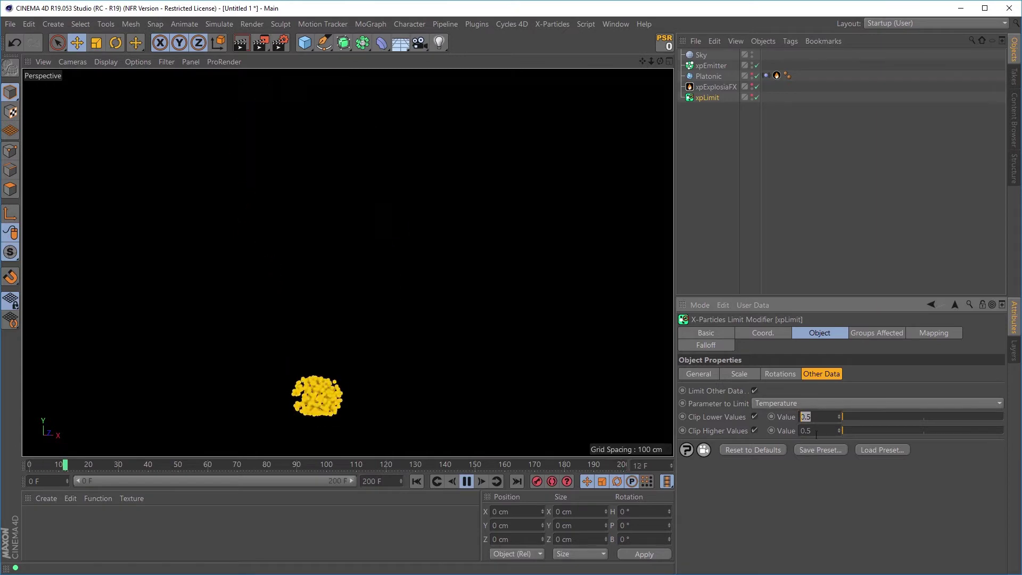
type("0.8")
key("Return")
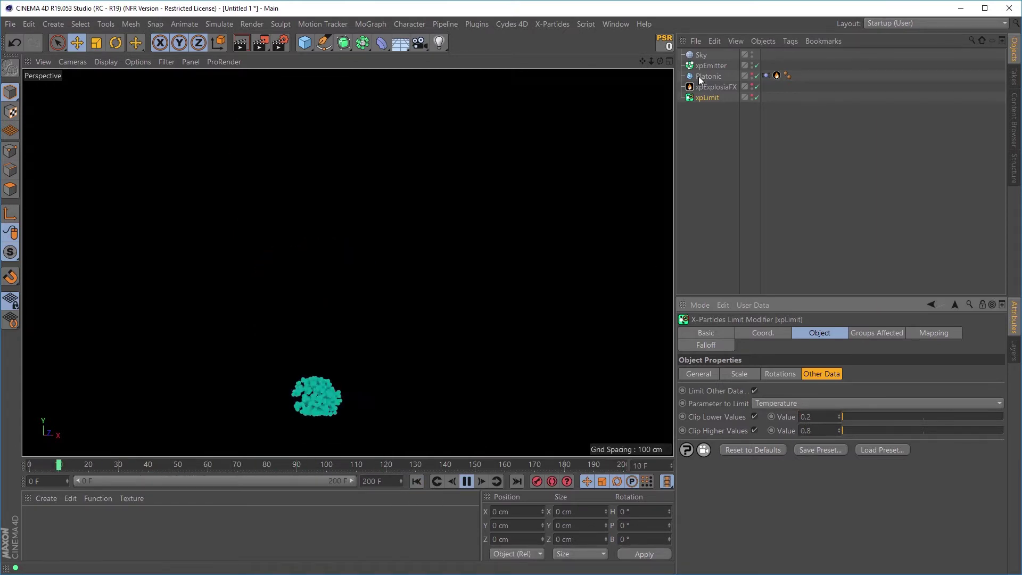
left_click(717, 65)
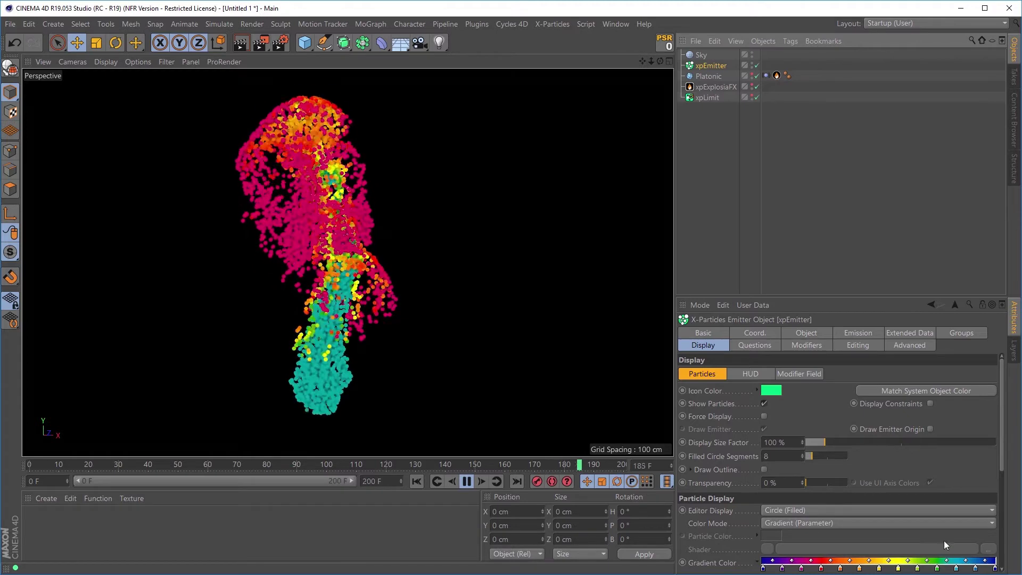
- Set xpLimit's Clip Lower Values to 0.1 and Clip Higher Values to 0.9, and check the xpEmitter's color gradient again
left_click(707, 98)
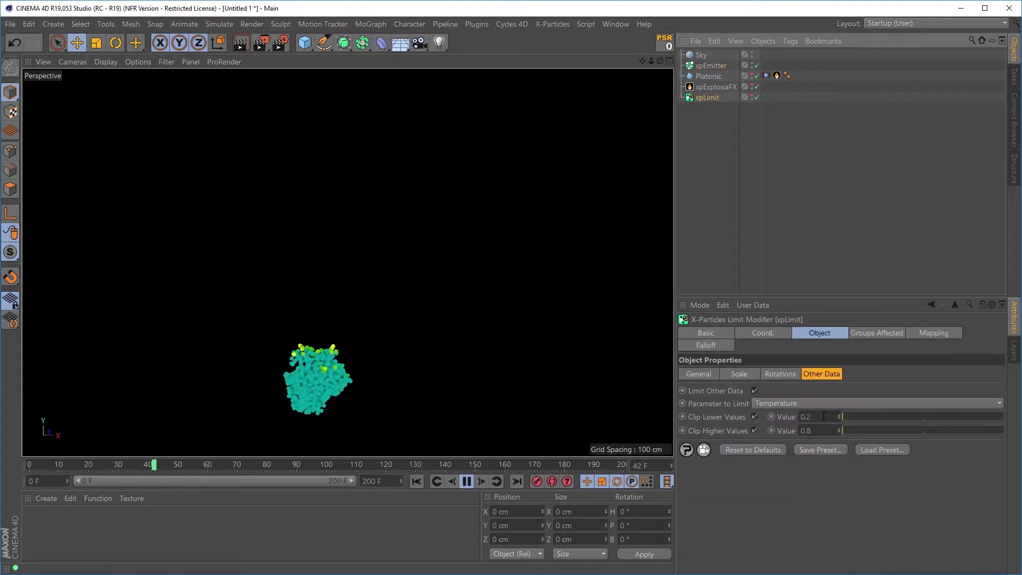
left_click(824, 416)
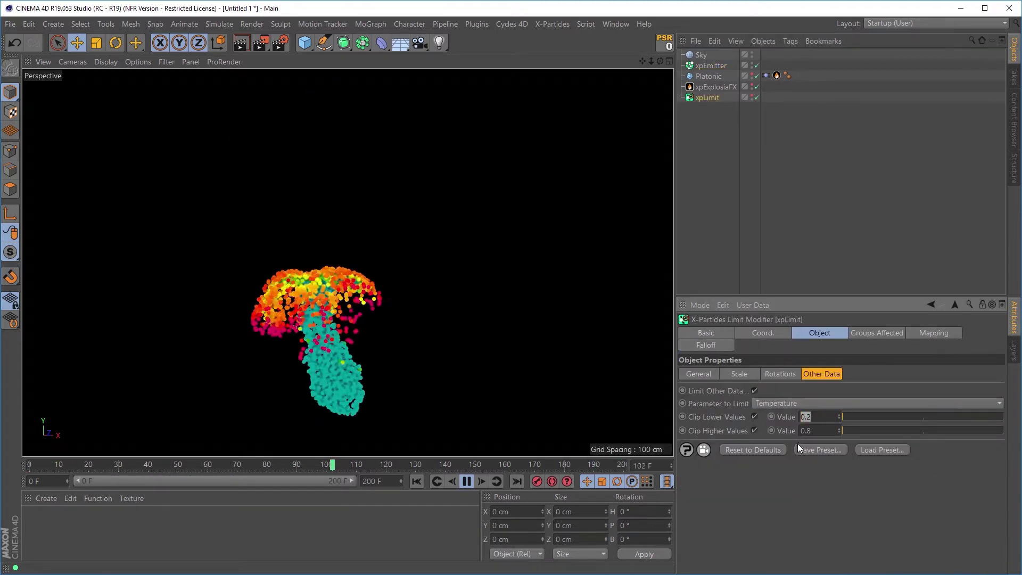
type(".1")
key("Tab")
type(".9")
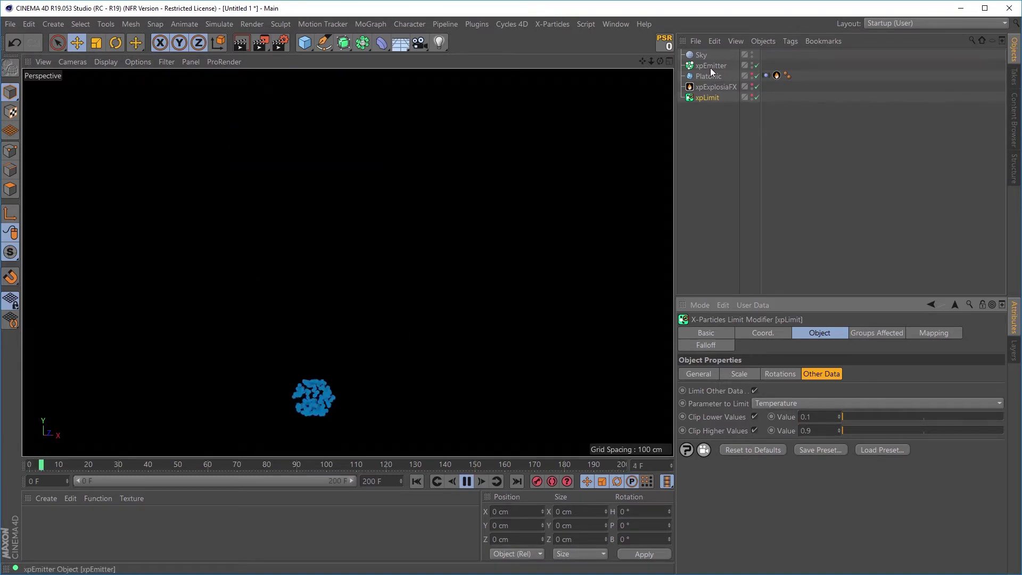
left_click(709, 66)
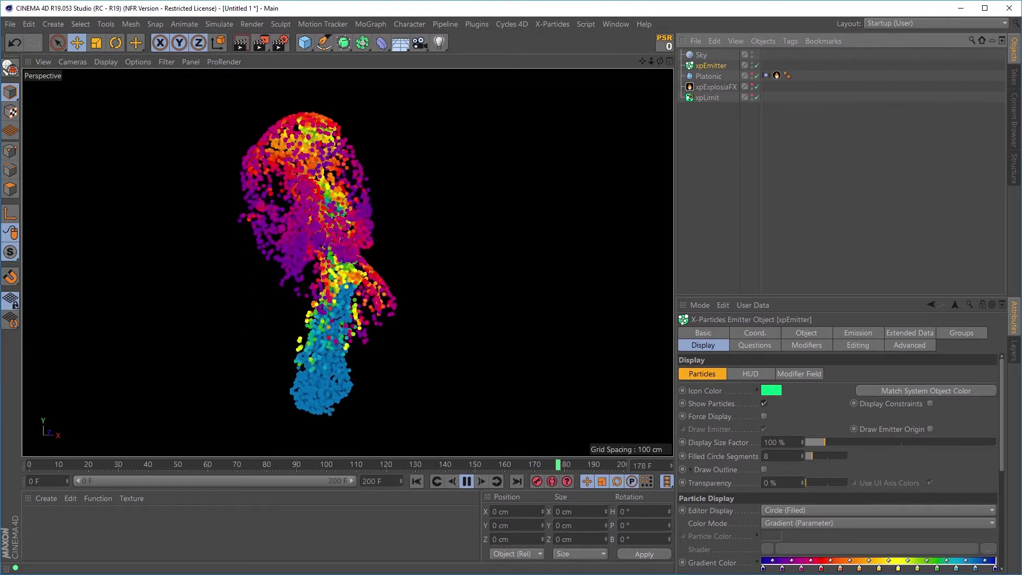
- Review the xpLimit modifier's General, Scale, Rotations and Other Data settings
left_click(708, 98)
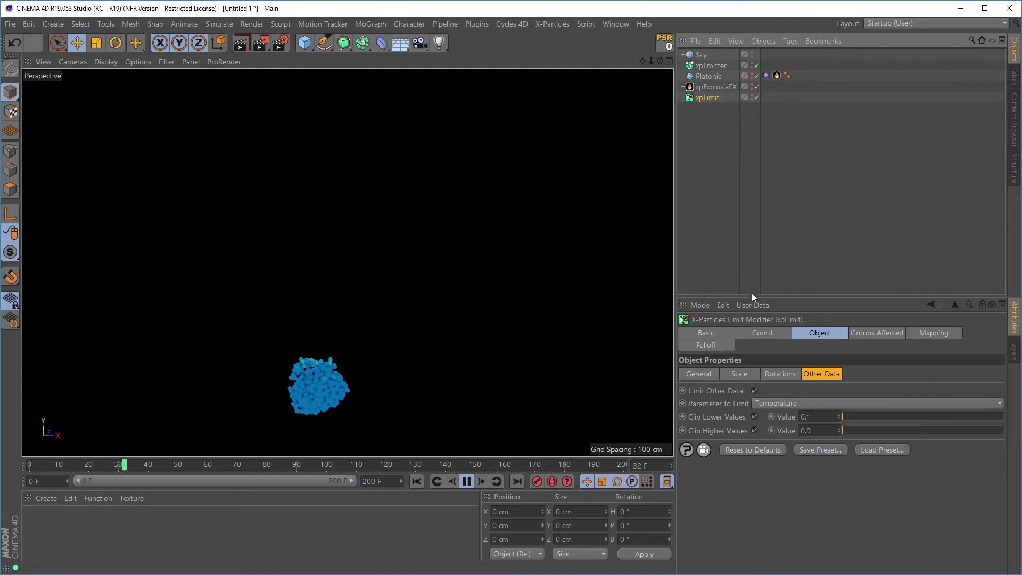
left_click(710, 376)
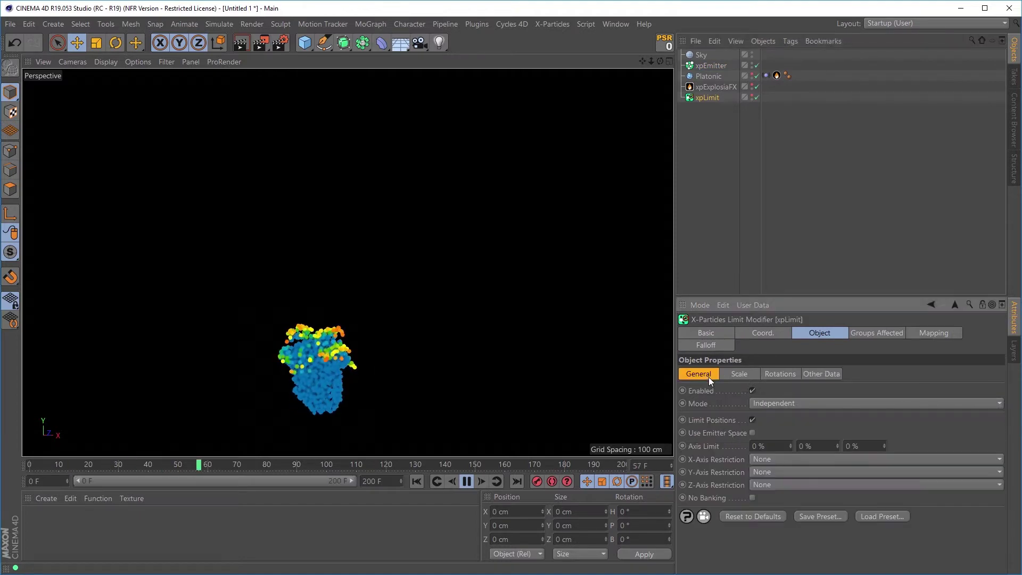
left_click(740, 373)
left_click(775, 371)
left_click(806, 375)
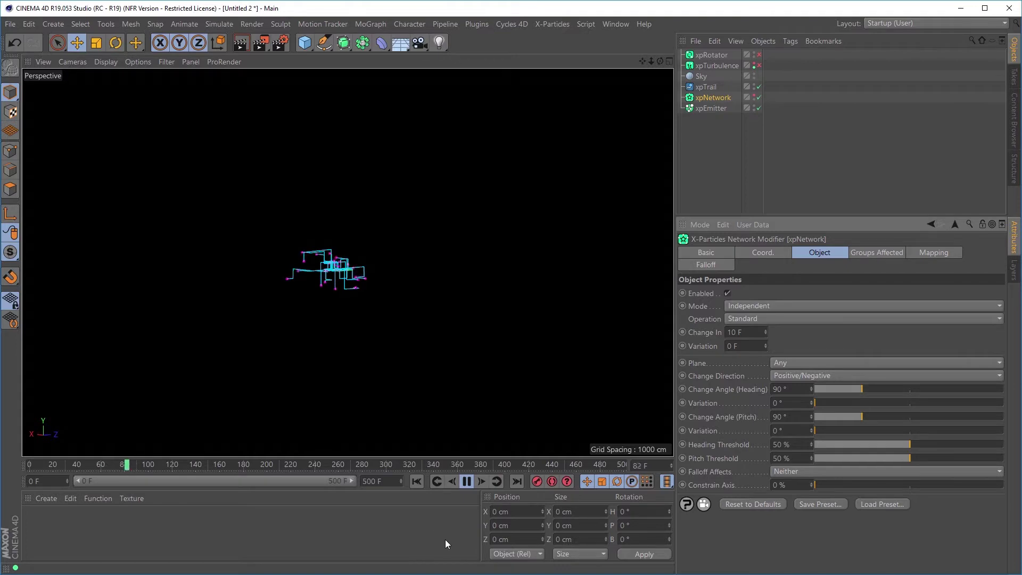
- Enable the xpTurbulence modifier in the xpNetwork scene and replay the simulation to inspect the particle trails
scroll(345, 276, "up", 3)
mouse_move(347, 274)
left_mouse_down("alt")
mouse_move(509, 315)
mouse_move(360, 289)
left_mouse_up("alt")
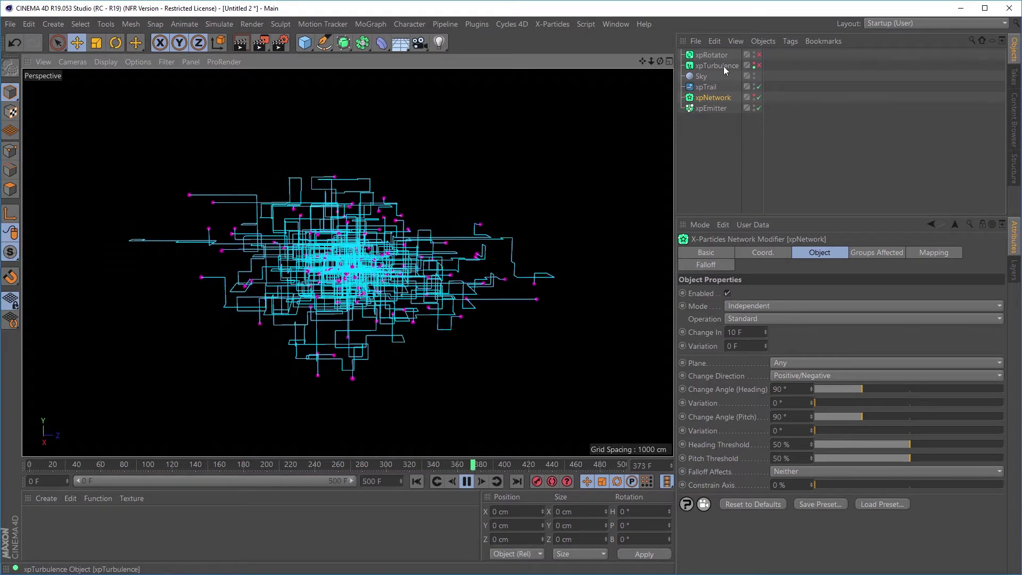
left_click(759, 65)
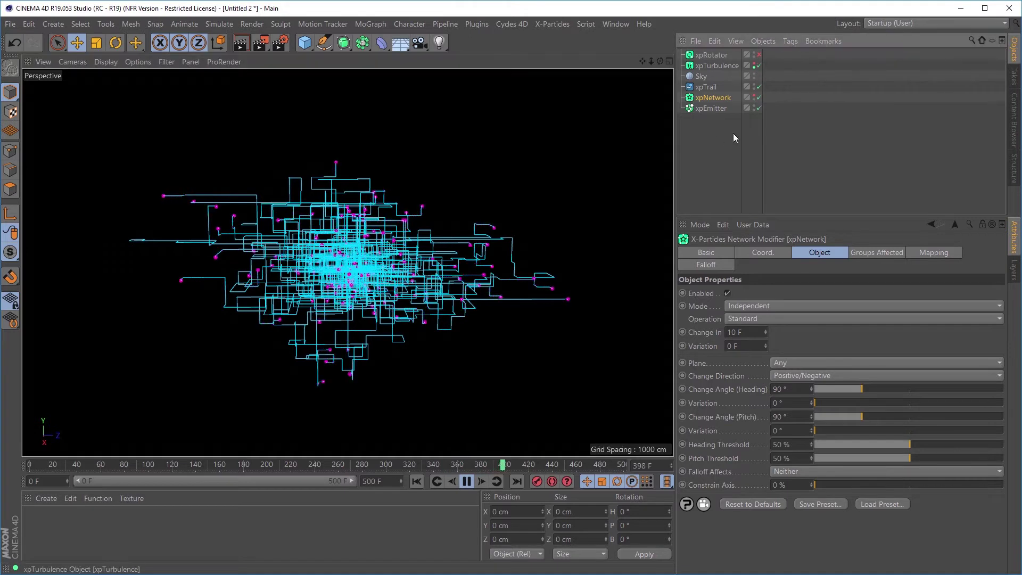
left_click(416, 481)
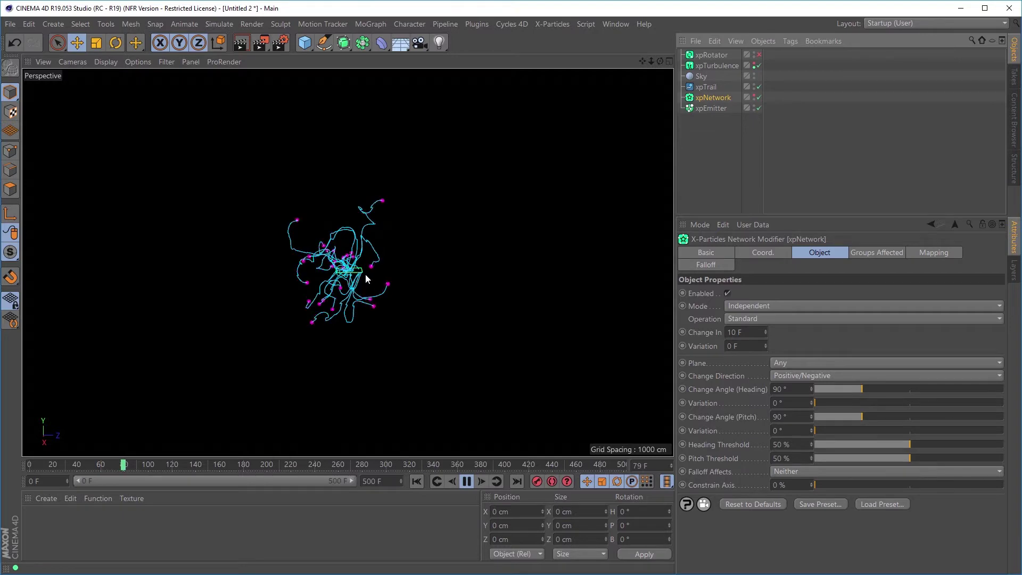
left_click_drag(362, 272, 411, 273, "alt")
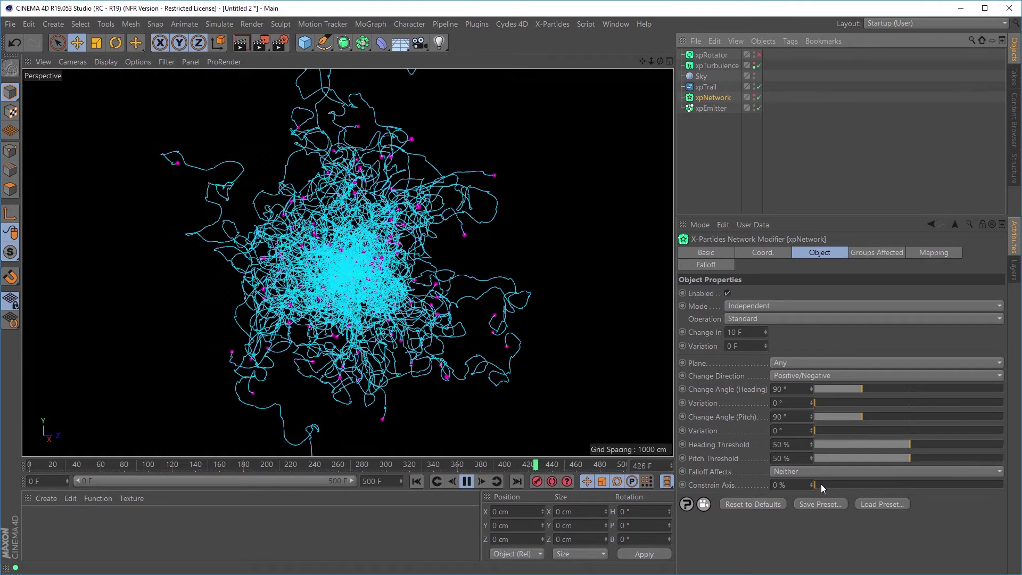
- Set the xpNetwork modifier's Constrain Axis to 100% and replay the simulation with turbulence enabled
left_click_drag(823, 485, 951, 480)
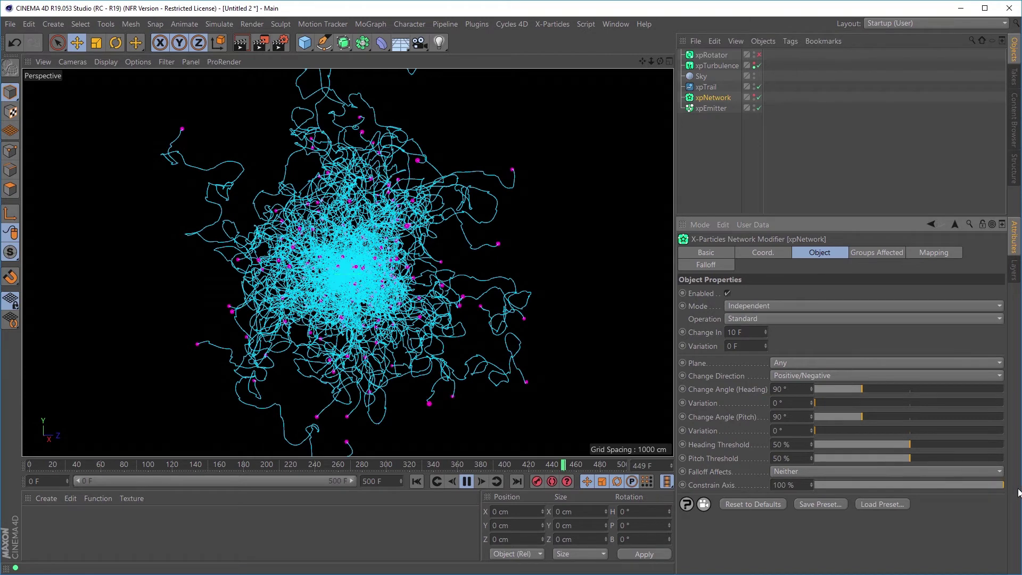
left_click(420, 482)
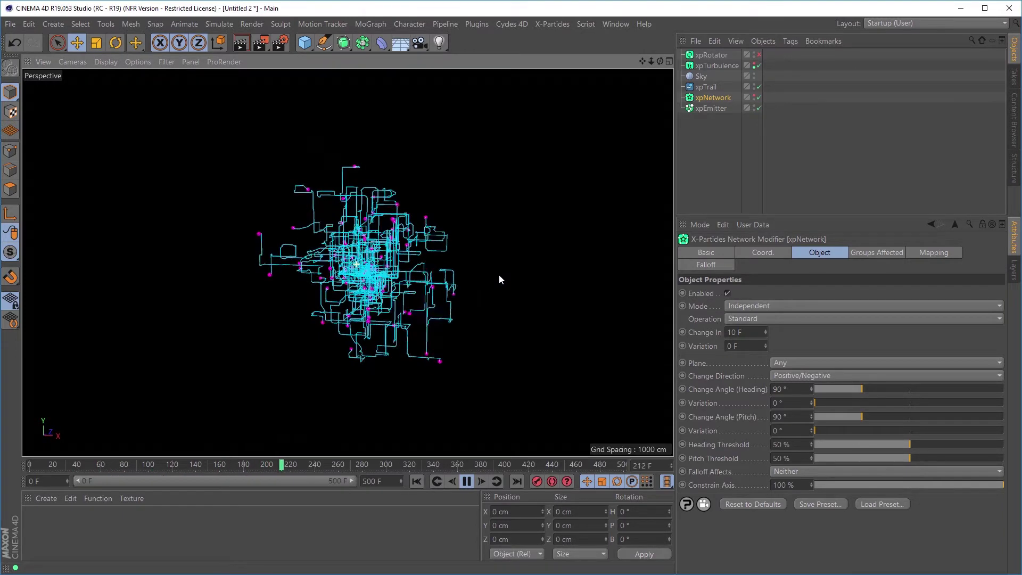
left_click_drag(567, 260, 493, 274, "alt")
left_click(467, 481)
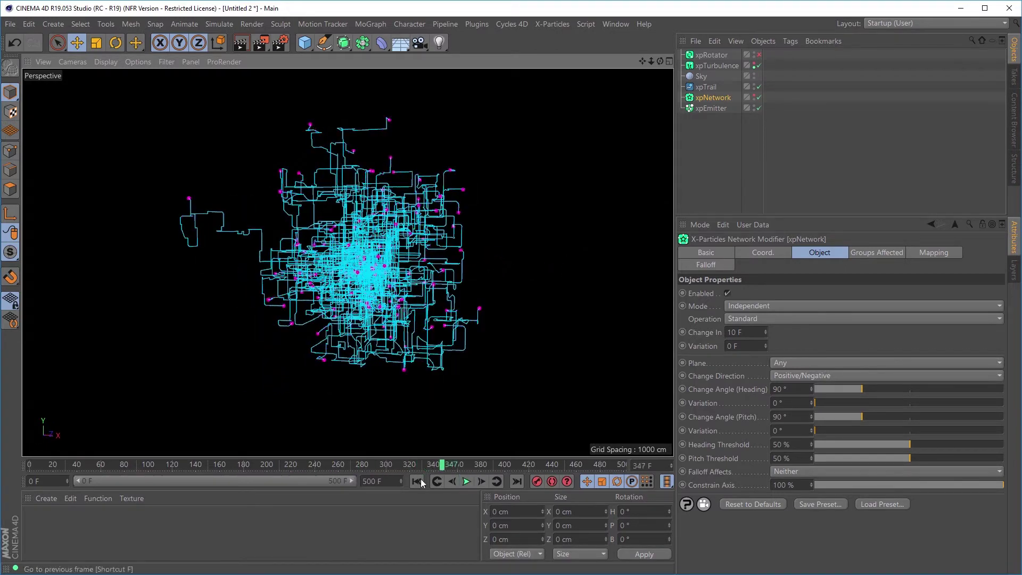
- Rewind, enable xpRotator and disable xpTurbulence, and play the simulation with xpNetwork's Constrain Axis at 0%
left_click(421, 481)
left_click(759, 55)
left_click(759, 66)
left_click_drag(485, 292, 527, 313, "alt")
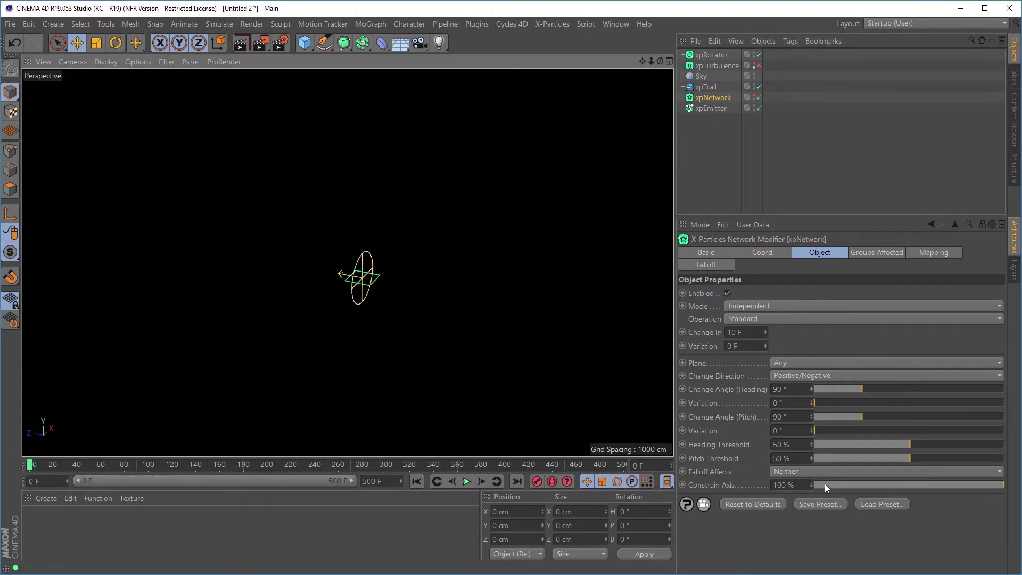
left_click_drag(825, 484, 793, 485)
left_click(468, 480)
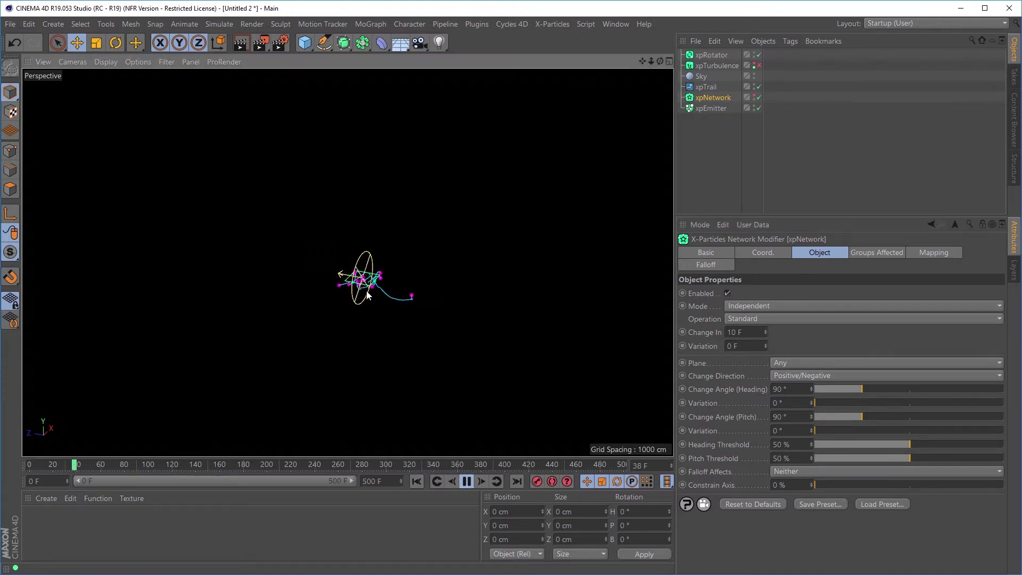
left_click_drag(367, 295, 480, 283, "alt")
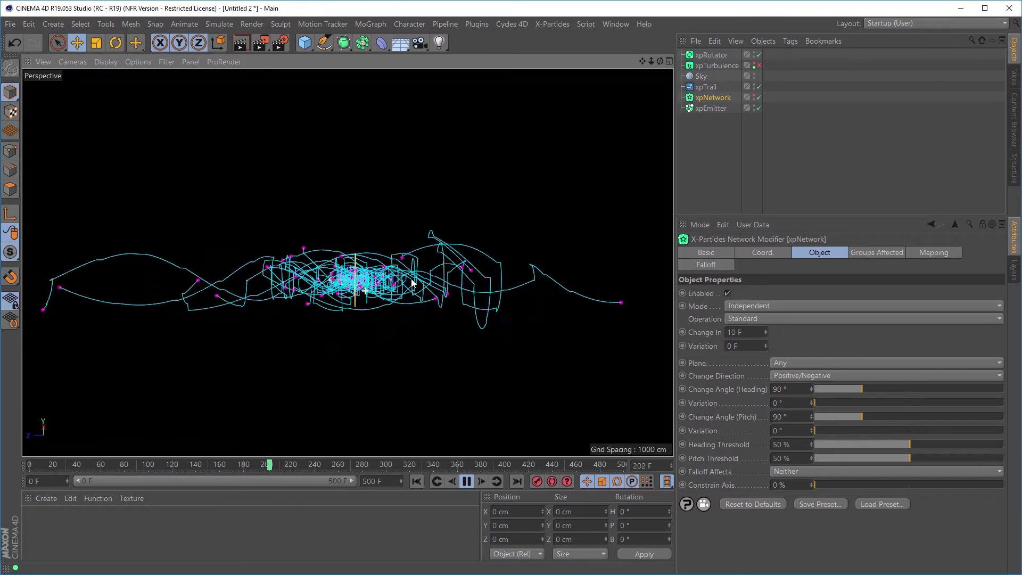
- Rewind the simulation, set xpNetwork's Constrain Axis to 100% and replay it with the rotator active
left_click(466, 482)
left_click(416, 481)
left_click_drag(826, 487, 963, 485)
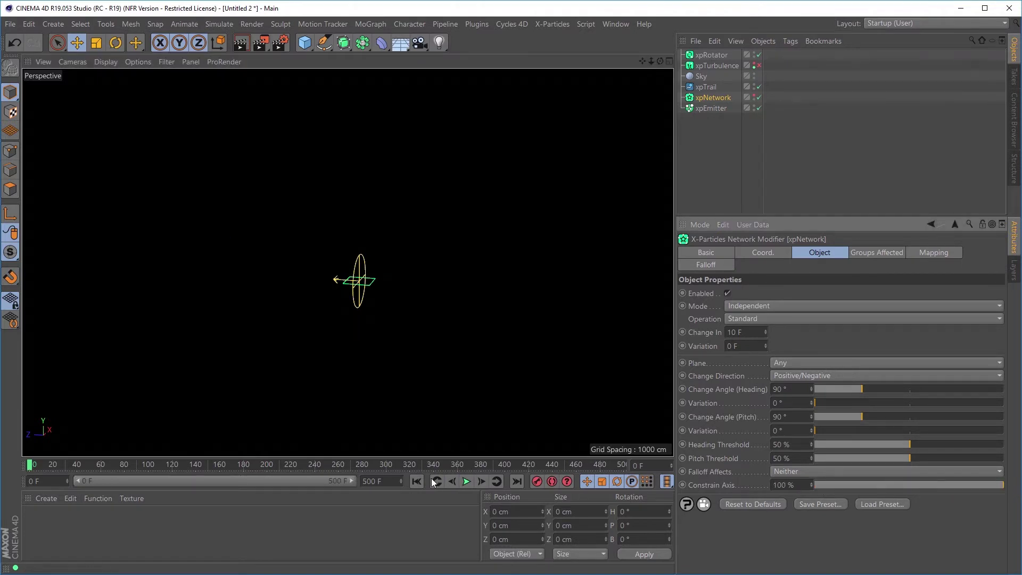
left_click(466, 481)
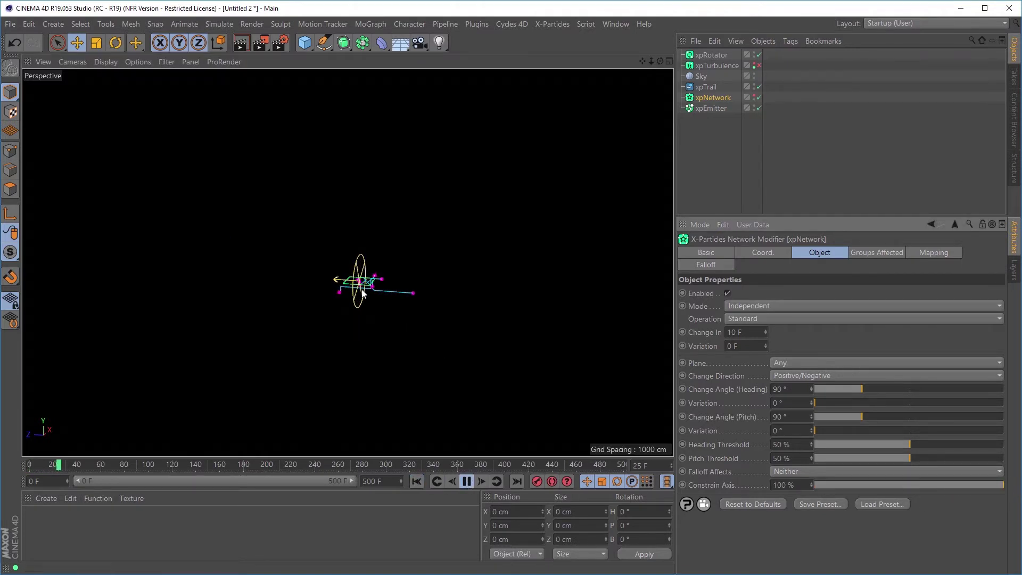
left_click_drag(405, 291, 566, 257, "alt")
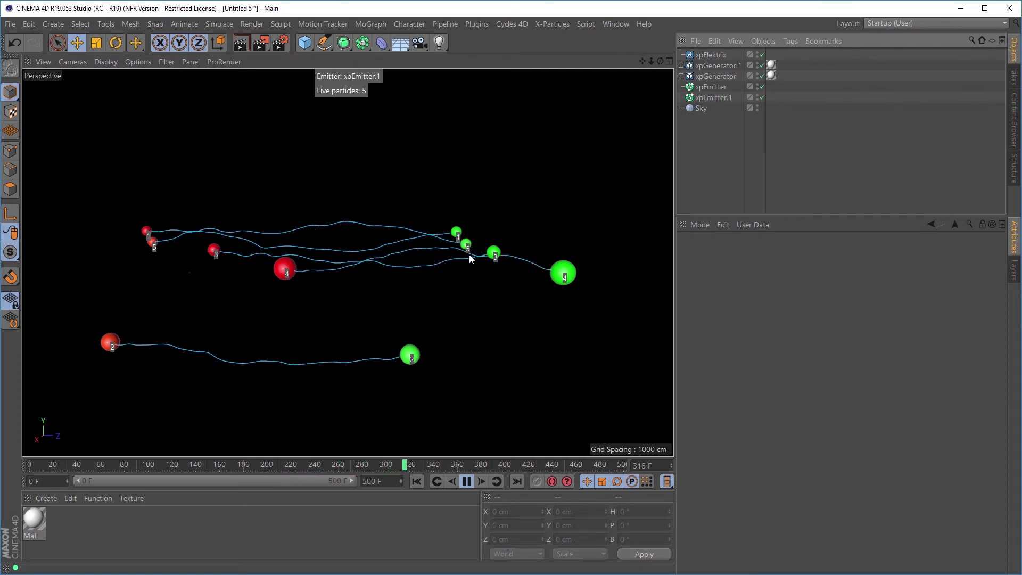
- Select xpElektrix, pause playback and examine how the Match Index Distance Mode links the numbered red and green particles
left_click(711, 54)
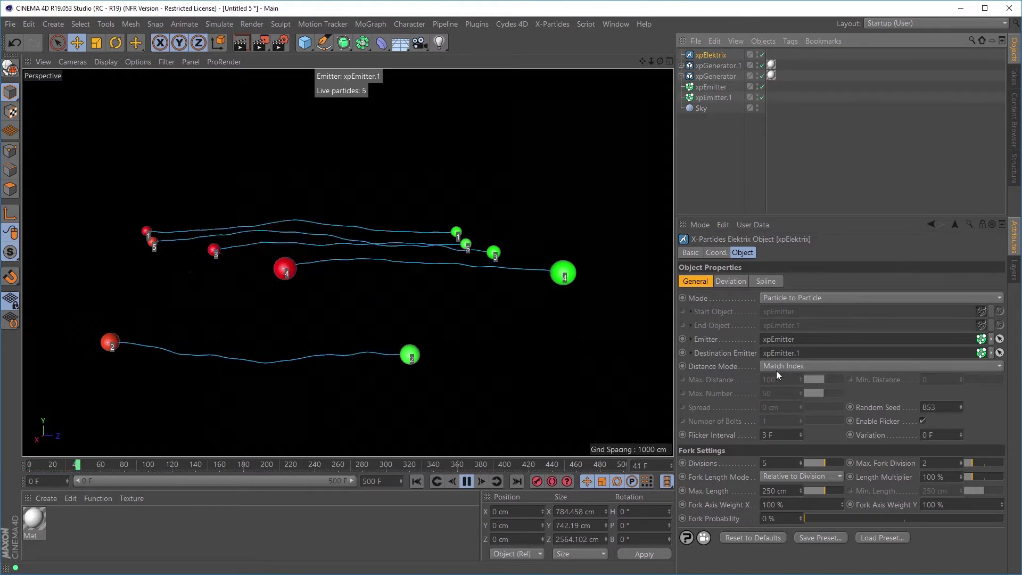
left_click(467, 482)
mouse_move(468, 255)
left_mouse_down("alt")
mouse_move(472, 293)
mouse_move(469, 250)
left_mouse_up("alt")
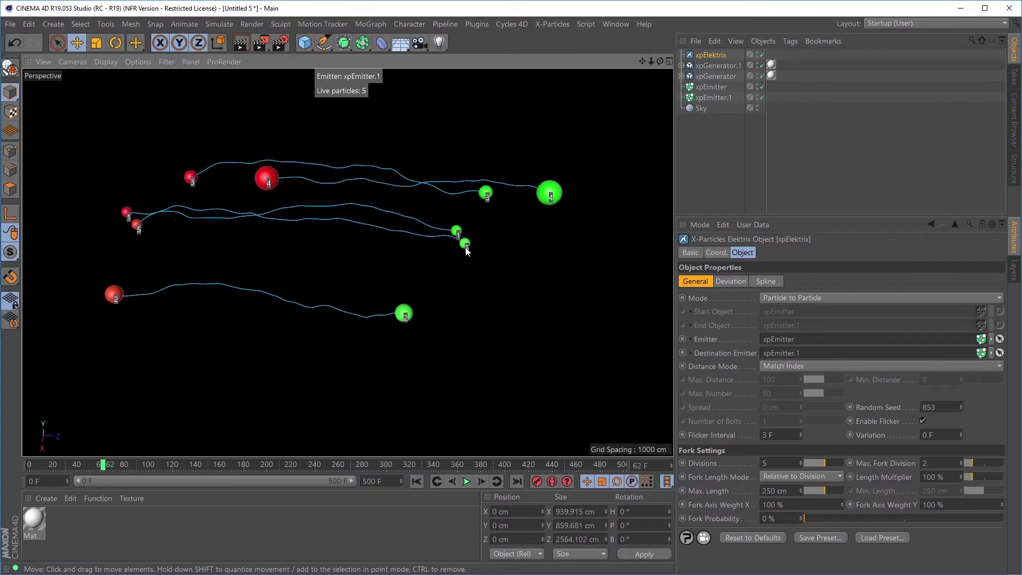
scroll(458, 234, "up", 3)
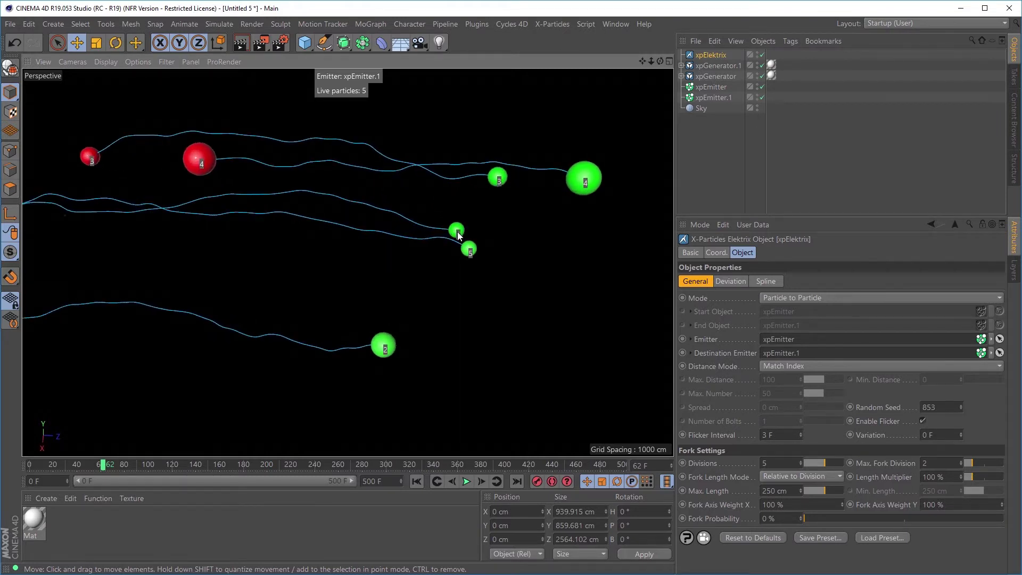
middle_click_drag(456, 234, 632, 253, "alt")
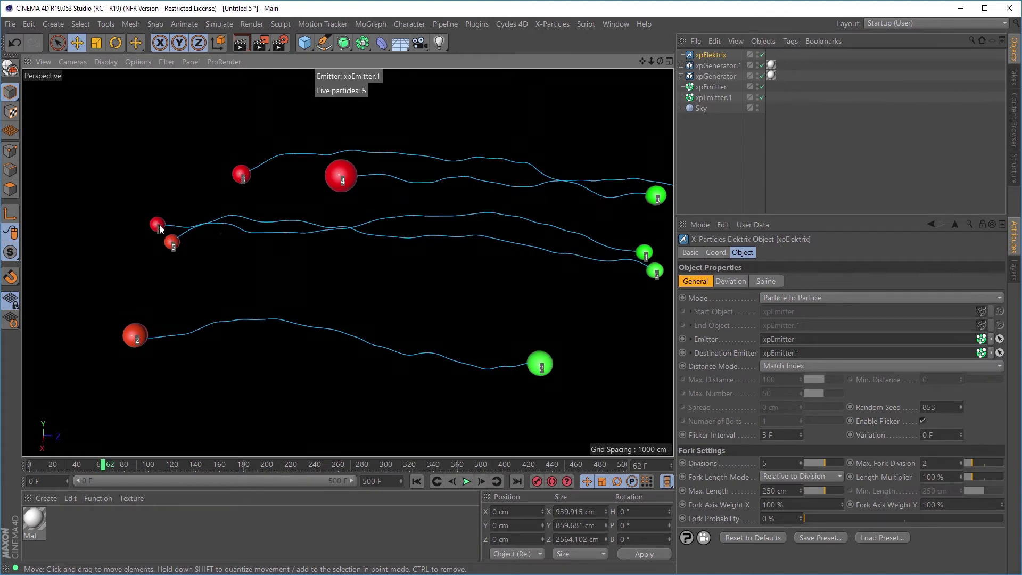
scroll(160, 229, "up", 5)
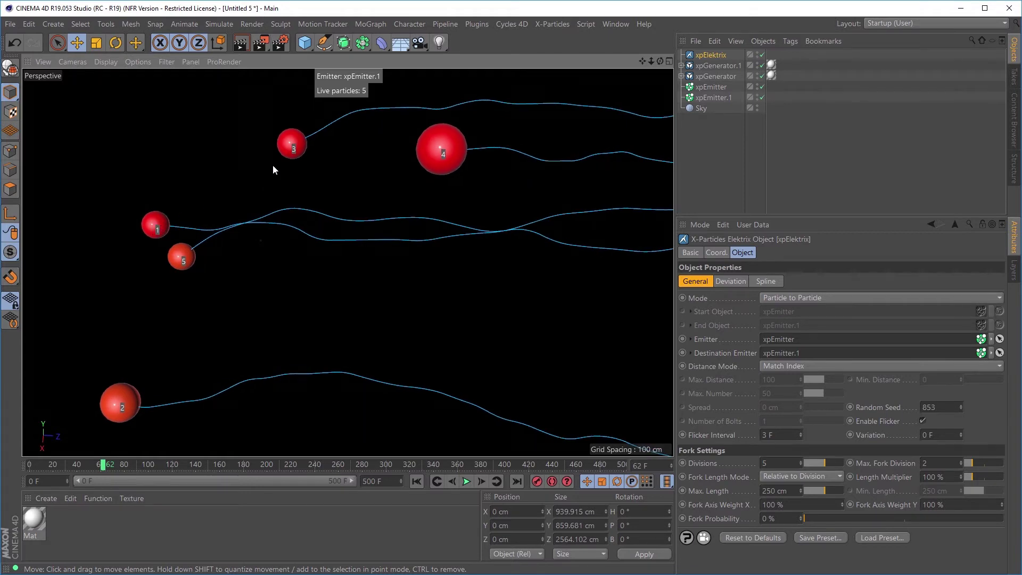
middle_click_drag(283, 151, 121, 223, "alt")
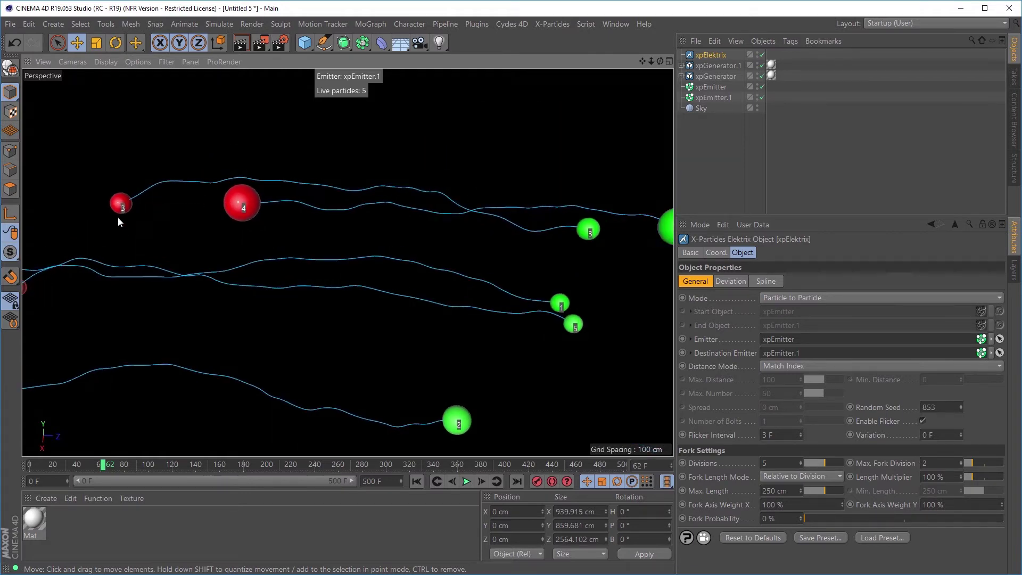
left_click_drag(235, 202, 493, 268, "alt")
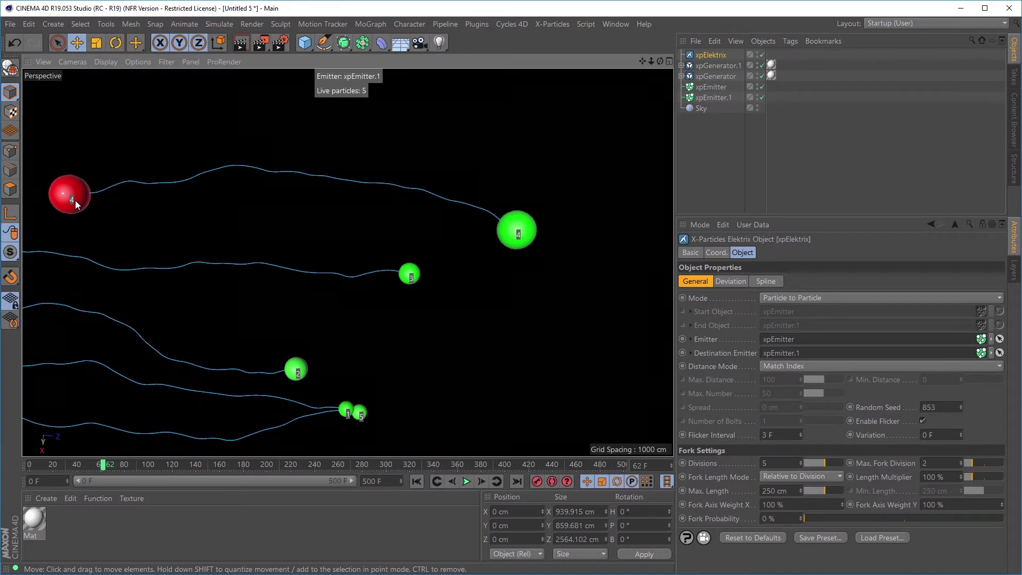
left_click_drag(519, 235, 463, 213, "alt")
scroll(251, 204, "down", 5)
left_click_drag(205, 217, 273, 234, "alt")
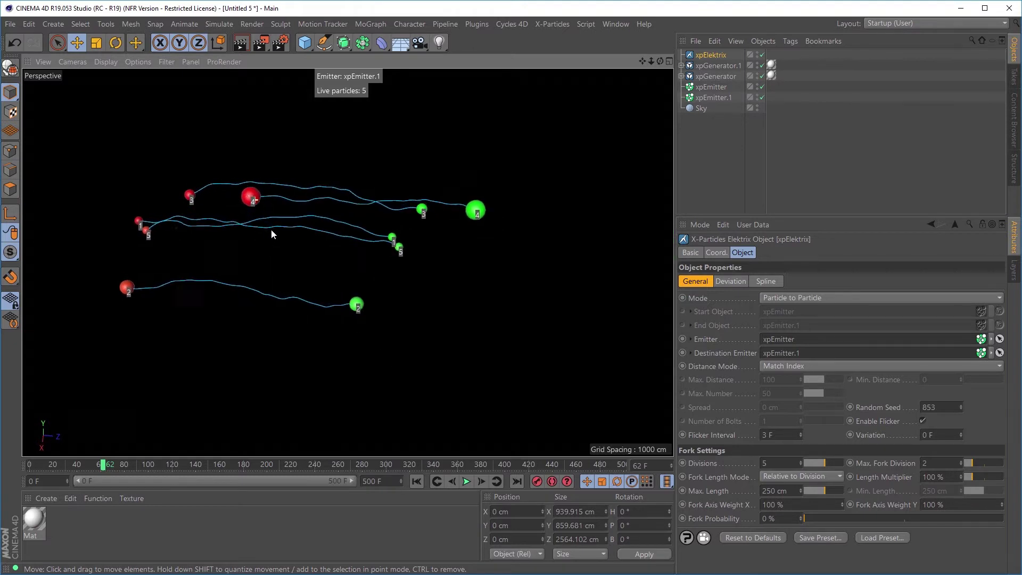
scroll(287, 207, "up", 4)
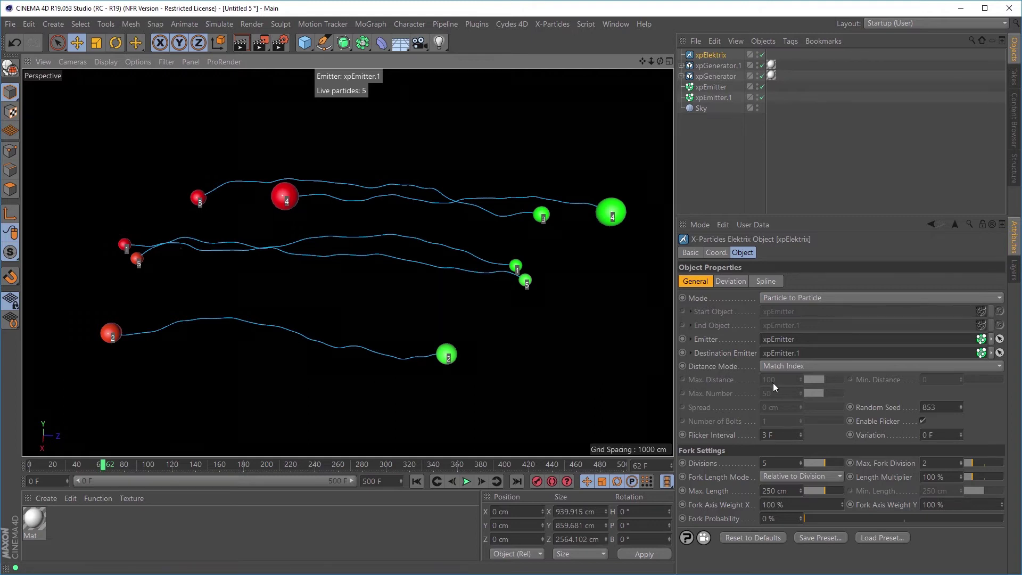
- Set xpElektrix's Distance Mode to Nearest Only, rewind and replay the simulation
left_click(781, 365)
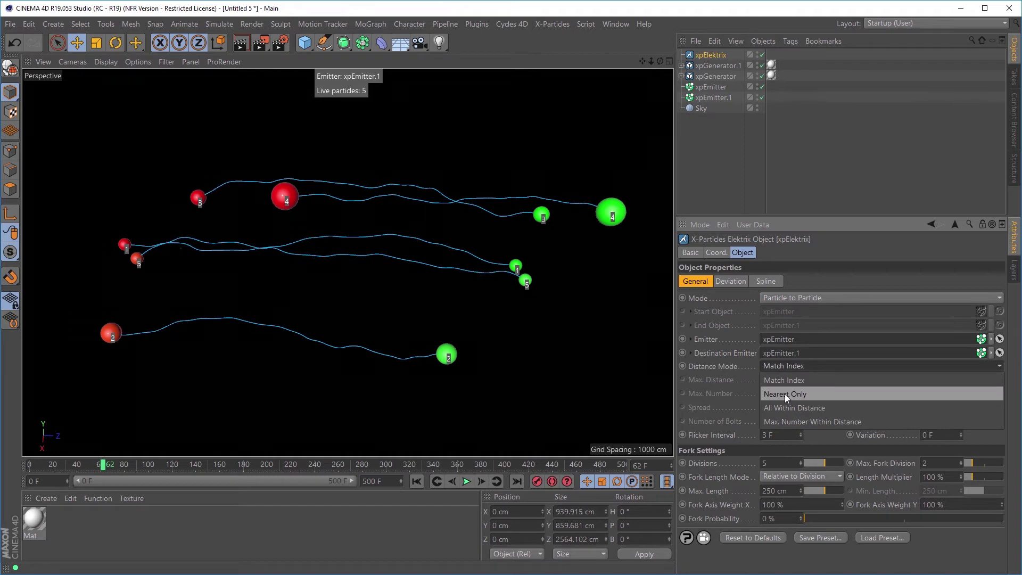
left_click(785, 394)
left_click(415, 482)
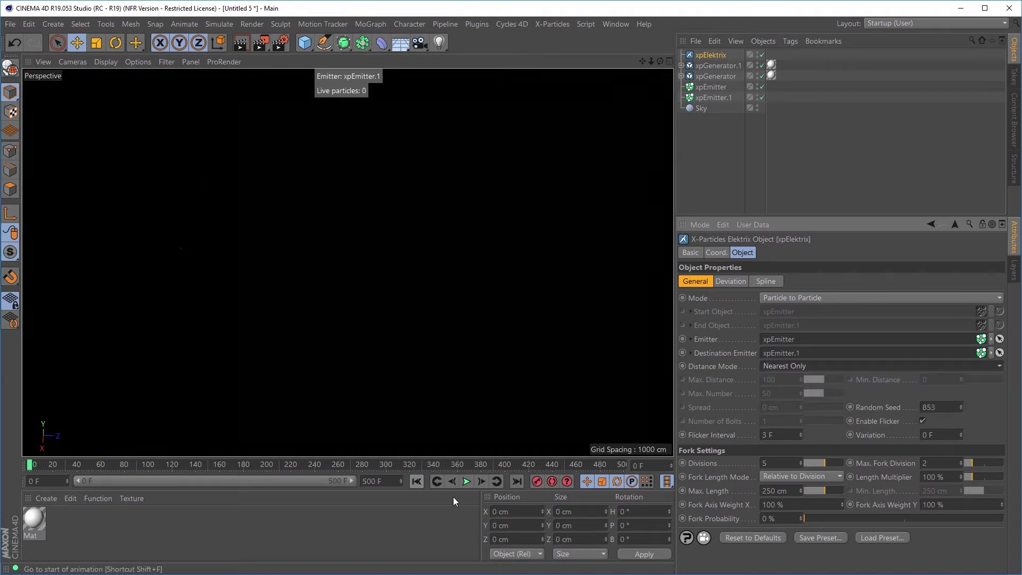
left_click(466, 481)
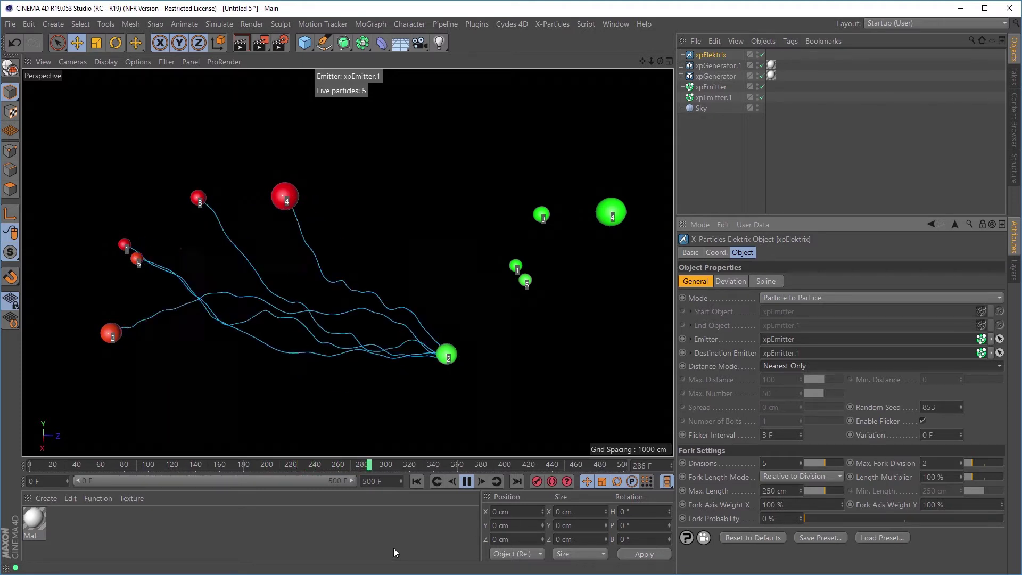
- Switch xpElektrix's Distance Mode to All Within Distance and raise Max. Distance in stages to 2176
left_click(771, 366)
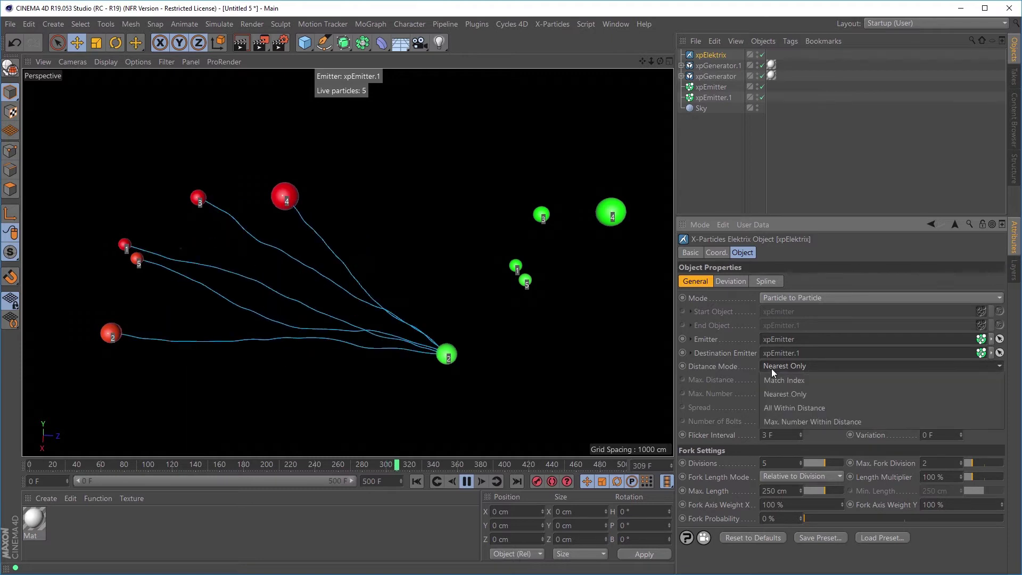
left_click(780, 407)
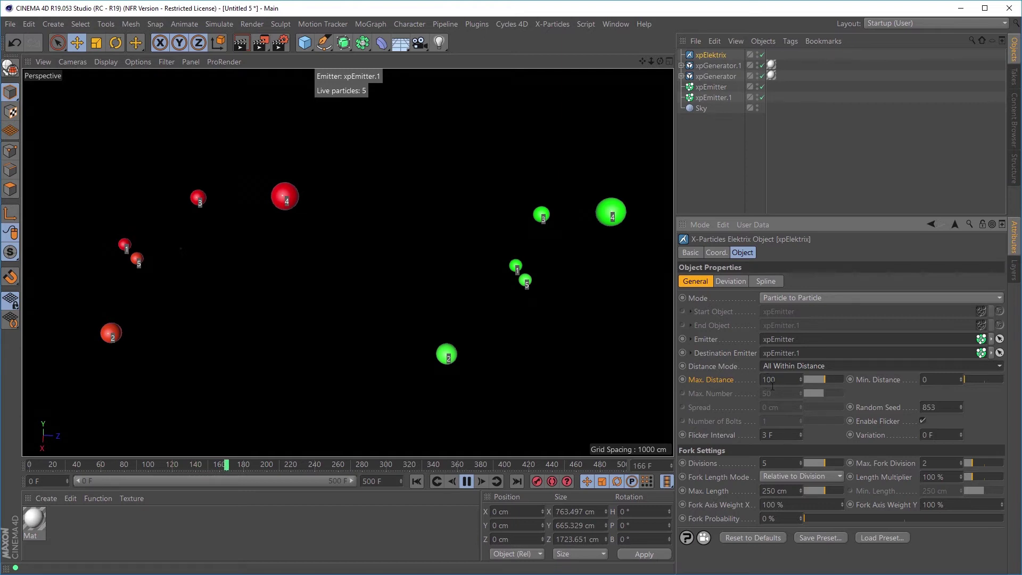
left_click_drag(800, 378, 797, 381)
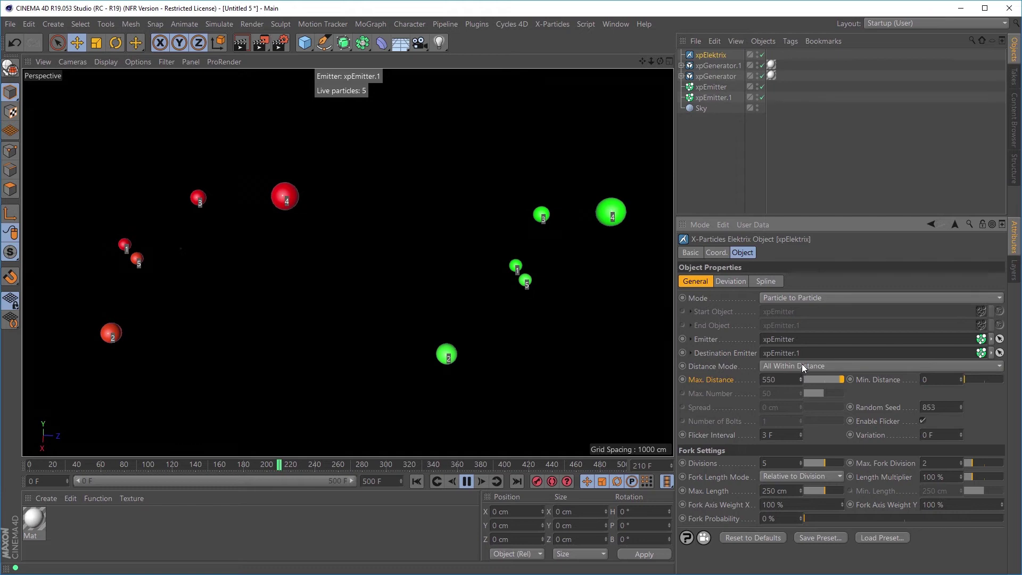
left_click_drag(803, 360, 790, 387)
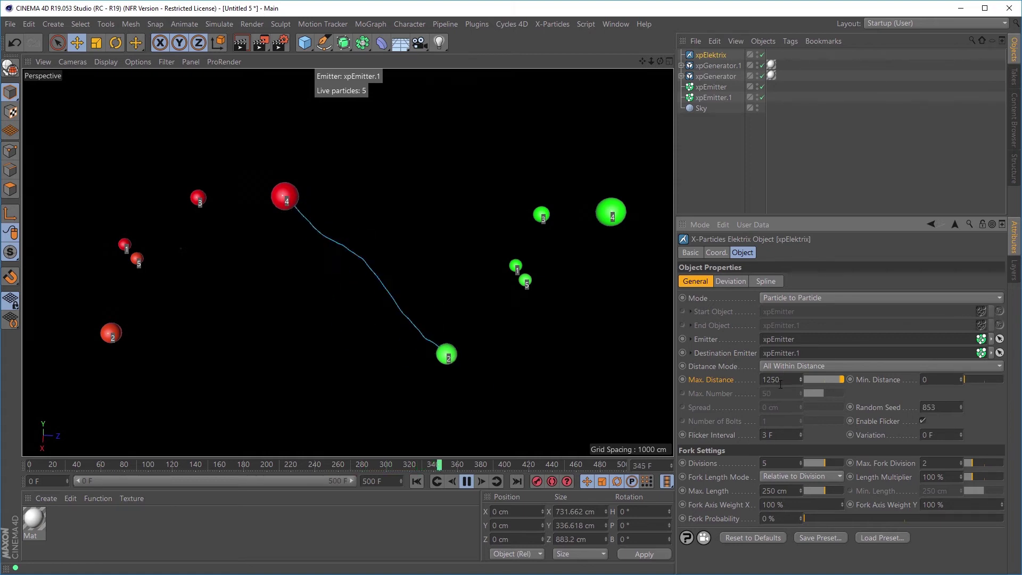
left_click(801, 382)
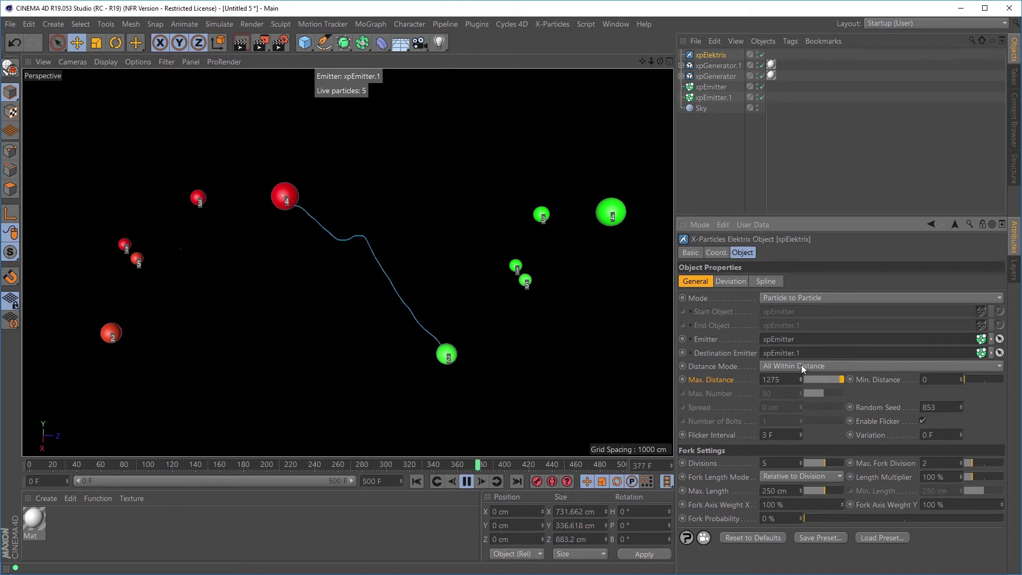
left_click_drag(803, 347, 805, 303)
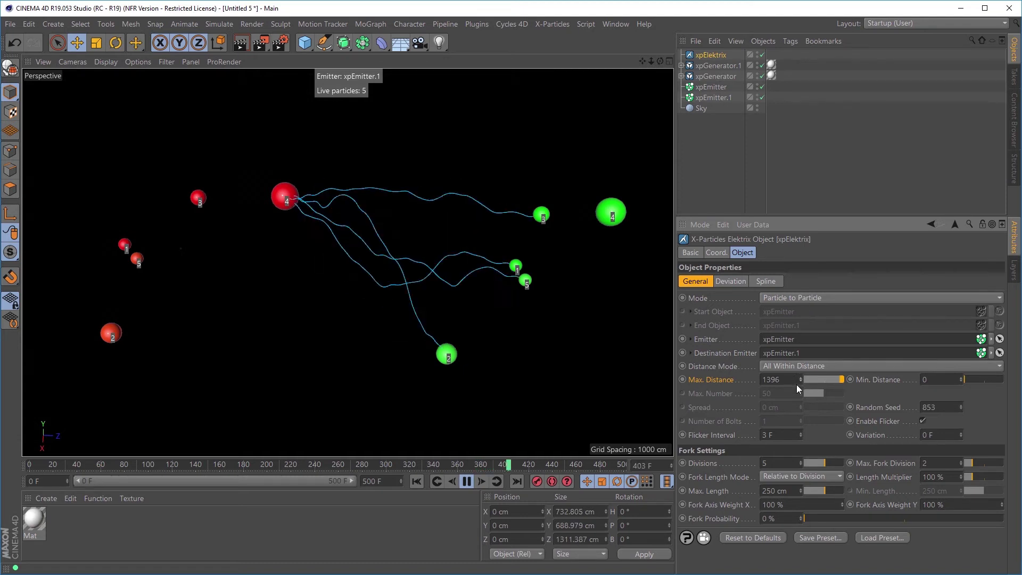
left_click_drag(801, 380, 778, 401)
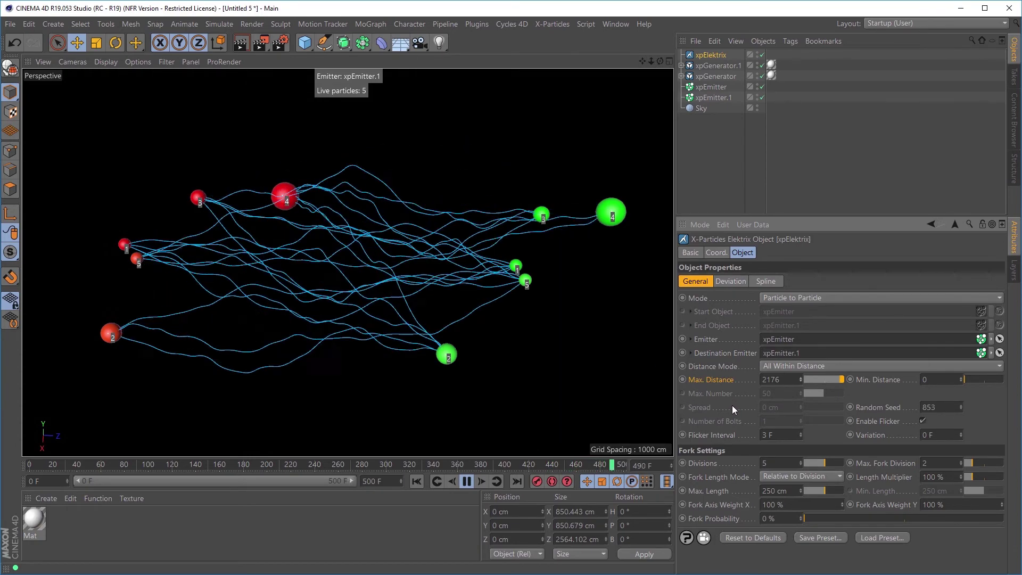
- Set xpElektrix's Distance Mode to Max. Number Within Distance and limit Max. Number to 1
left_click(779, 367)
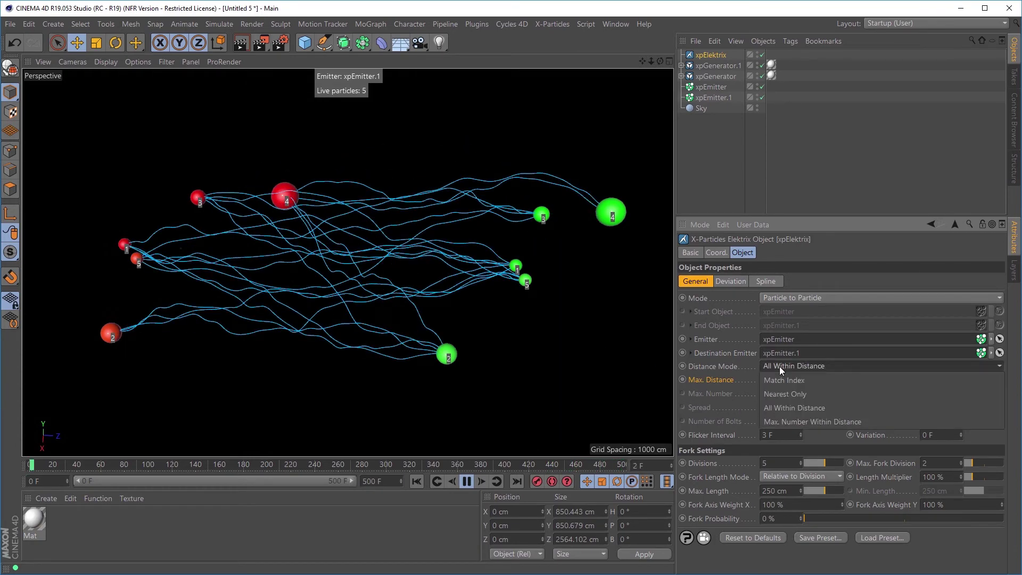
left_click(797, 421)
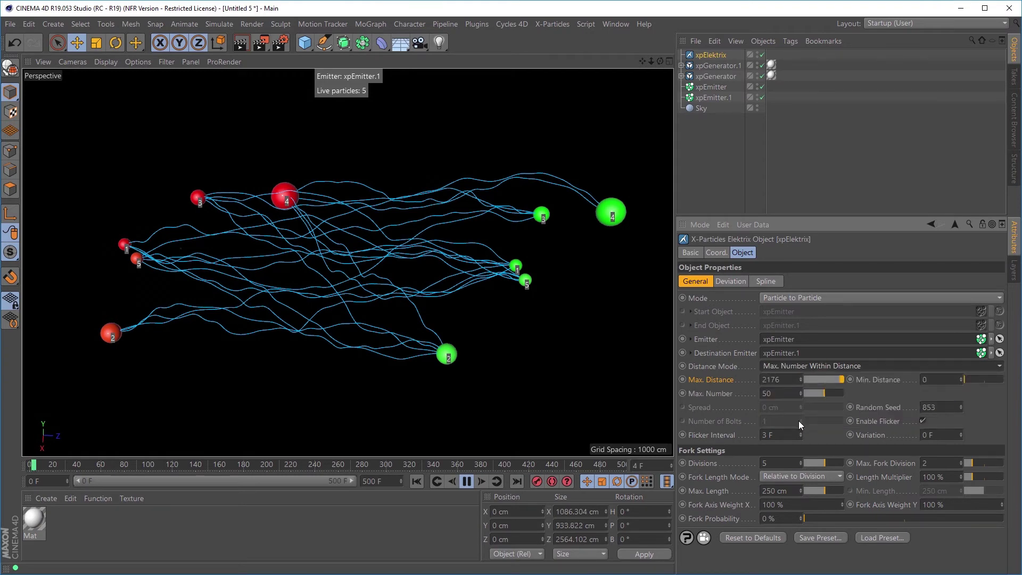
left_click(772, 393)
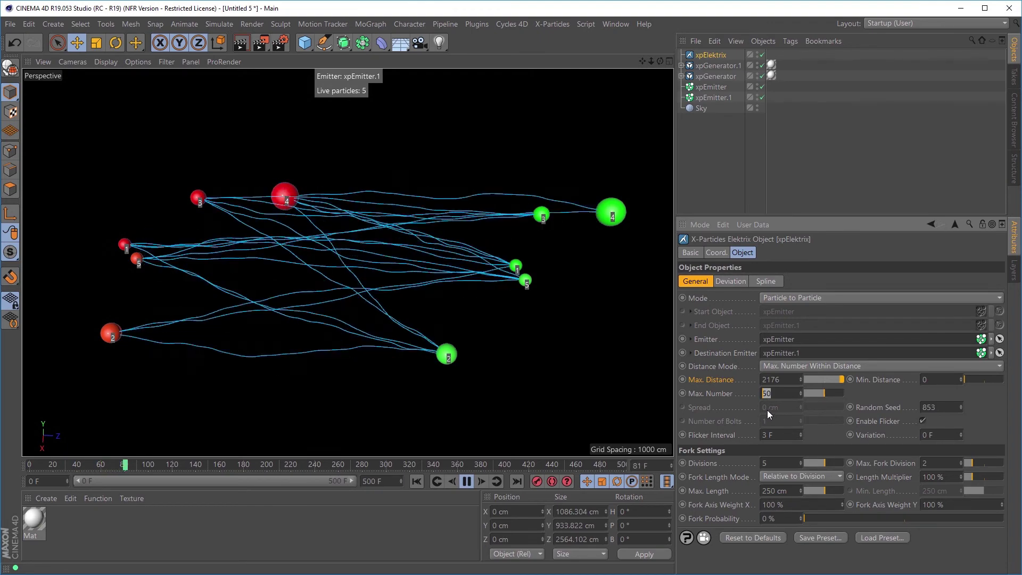
type("1")
key("Return")
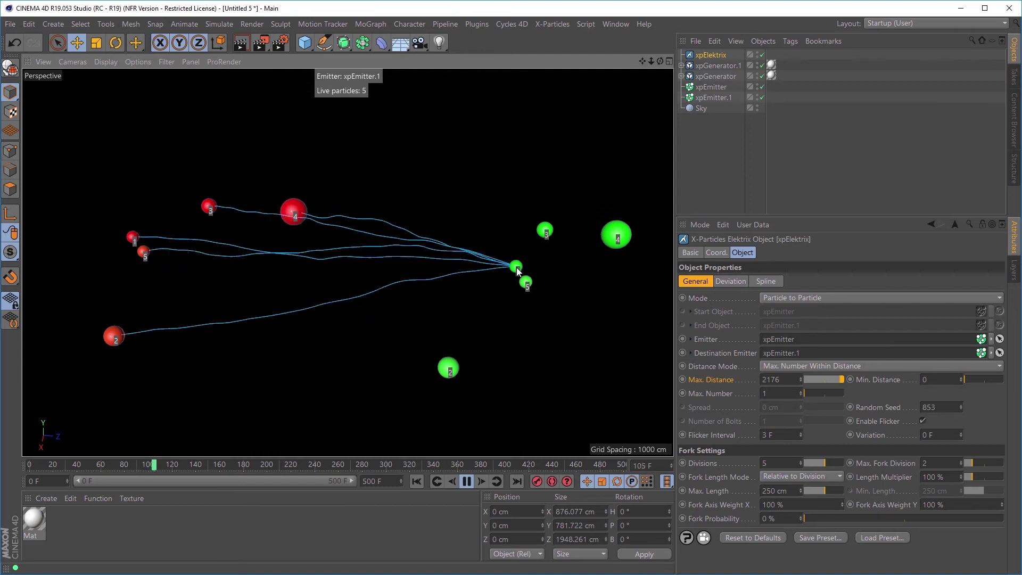
- Lower xpElektrix's Max. Distance gradually to 1258 and raise it again to 3848
left_click_drag(803, 380, 800, 385)
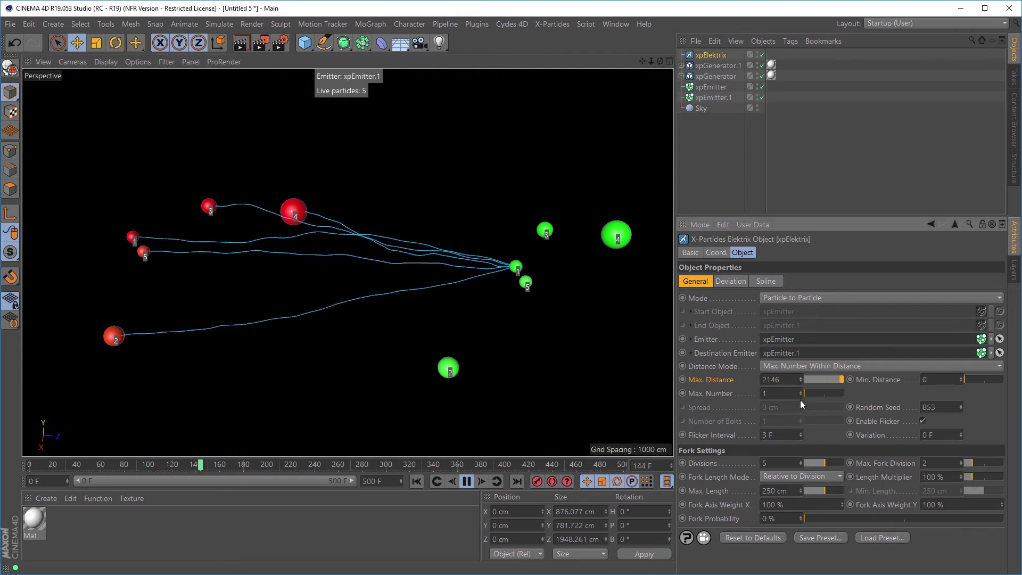
left_click_drag(801, 436, 802, 484)
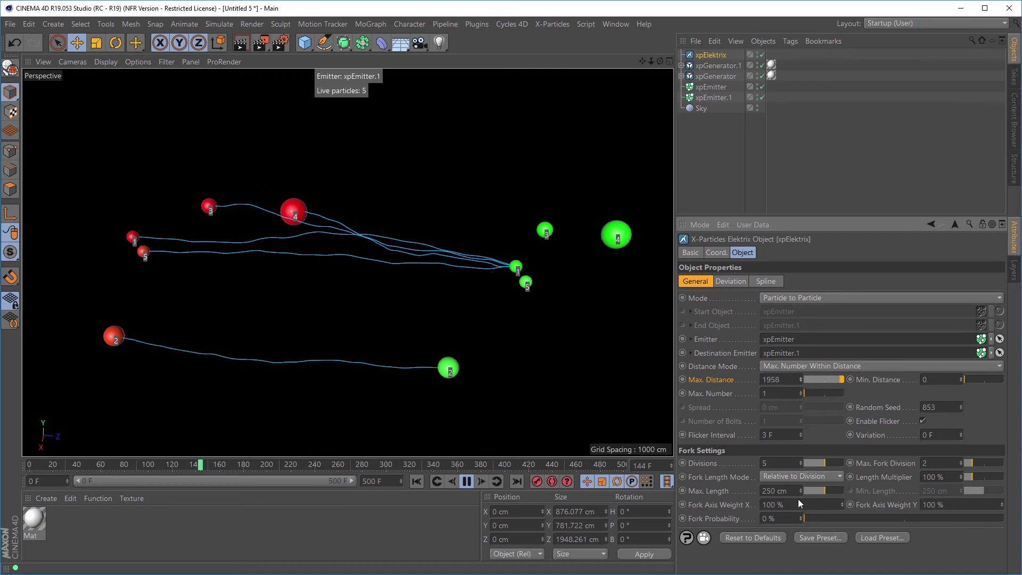
left_click_drag(798, 535, 799, 560)
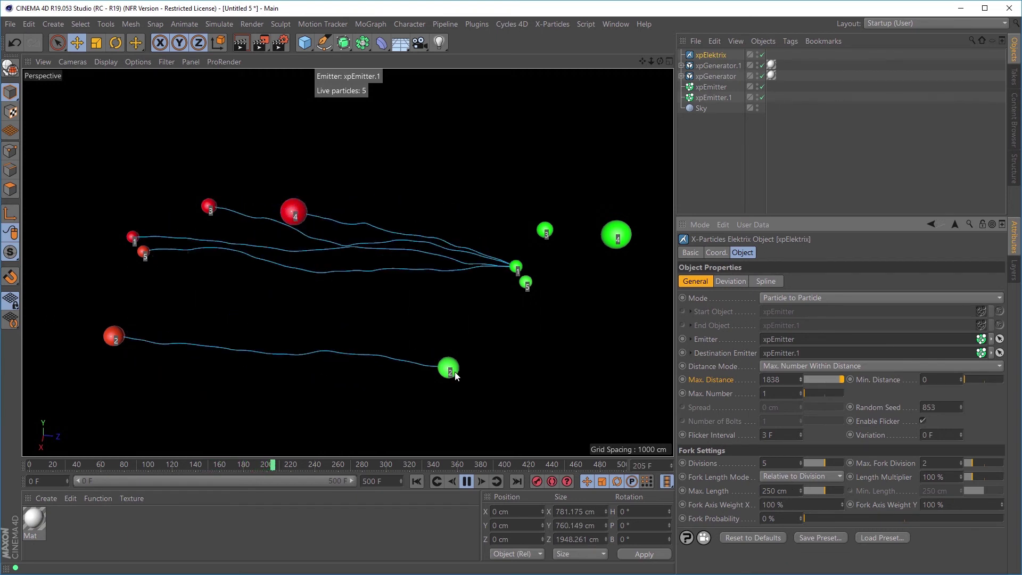
left_click_drag(800, 381, 802, 411)
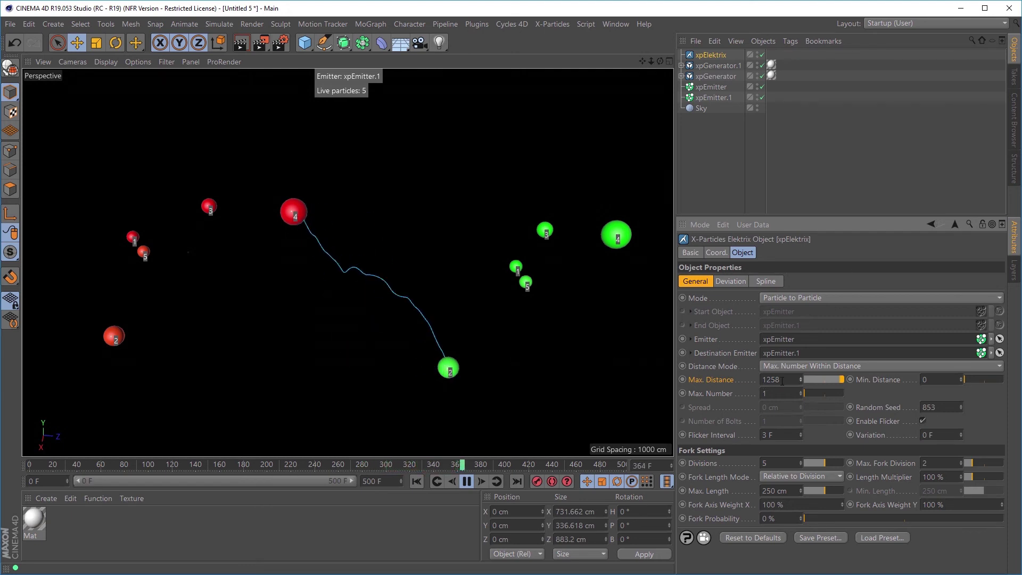
left_click_drag(801, 368, 802, 318)
left_click_drag(806, 241, 806, 242)
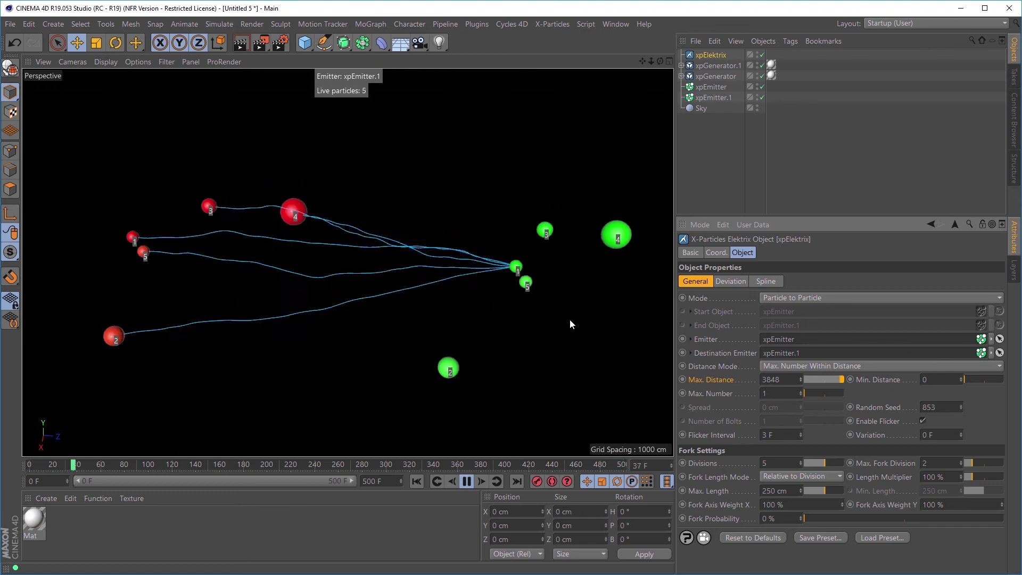
- Increase xpElektrix's Max. Number to 3 and finally to 5
left_click(800, 392)
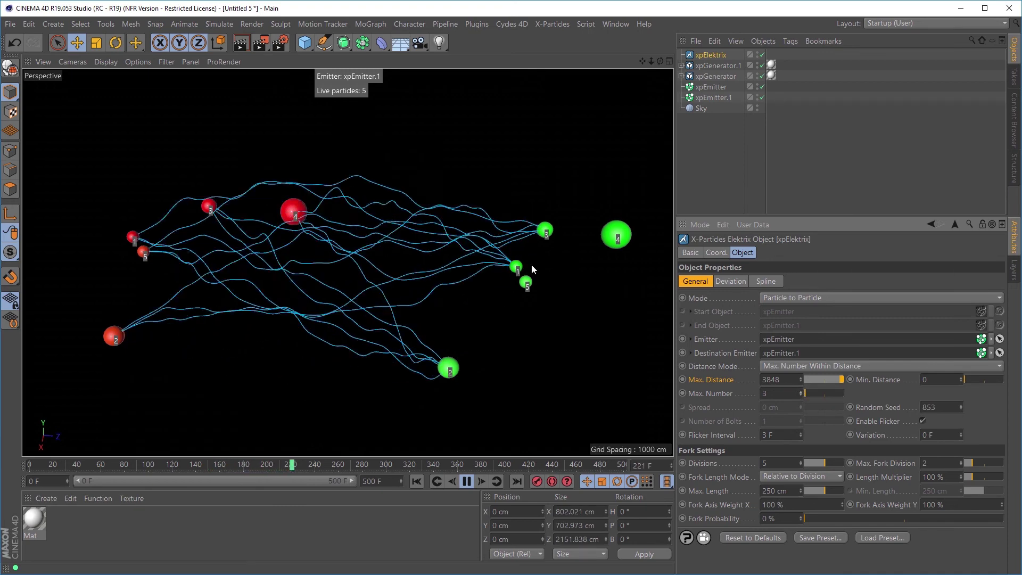
left_click(767, 394)
key("Return")
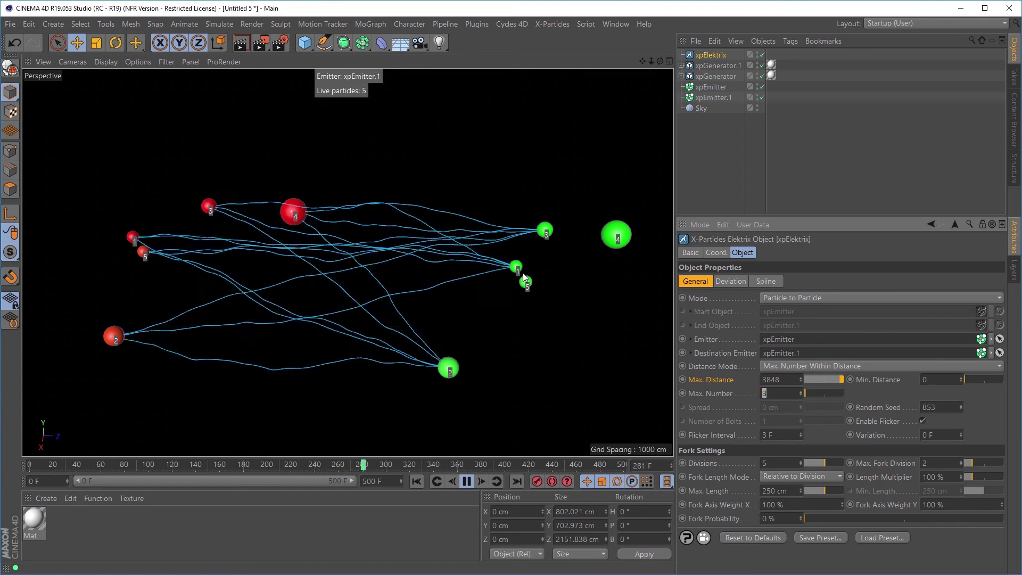
type("5")
key("Return")
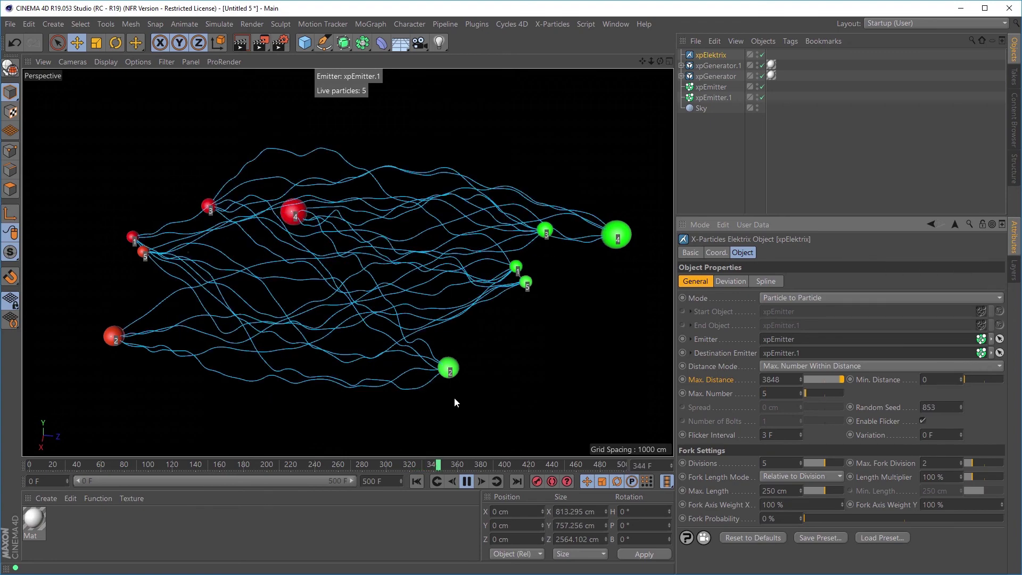